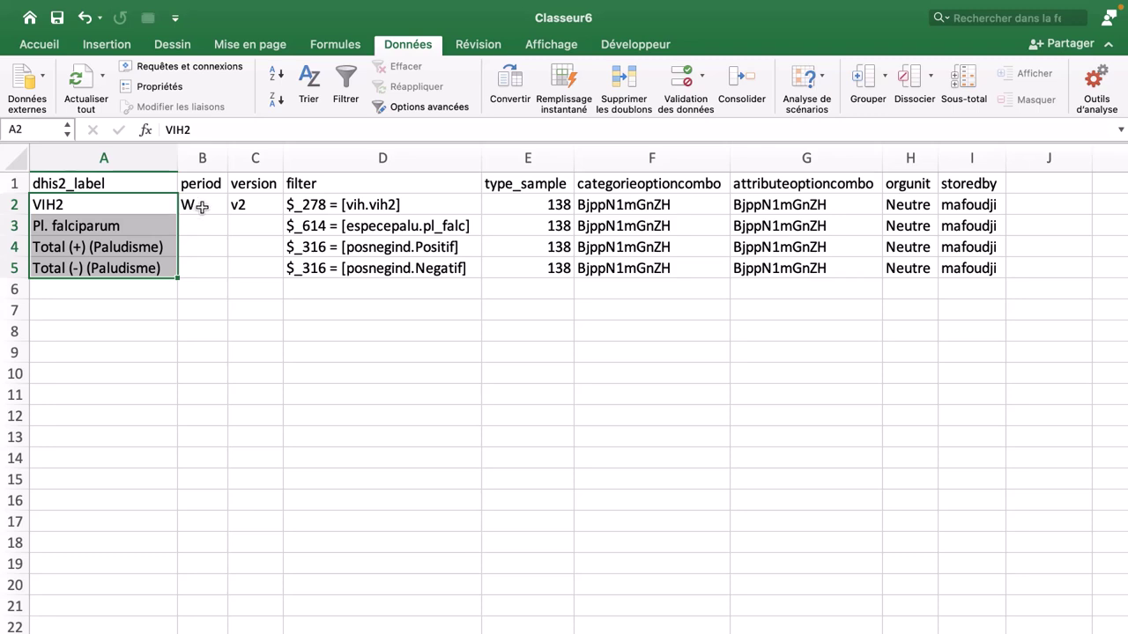
Review the mapping sheet's period, version, filter expressions, type_sample values and category option combo.
{"action": "left_click", "coordinate": [202, 207]}
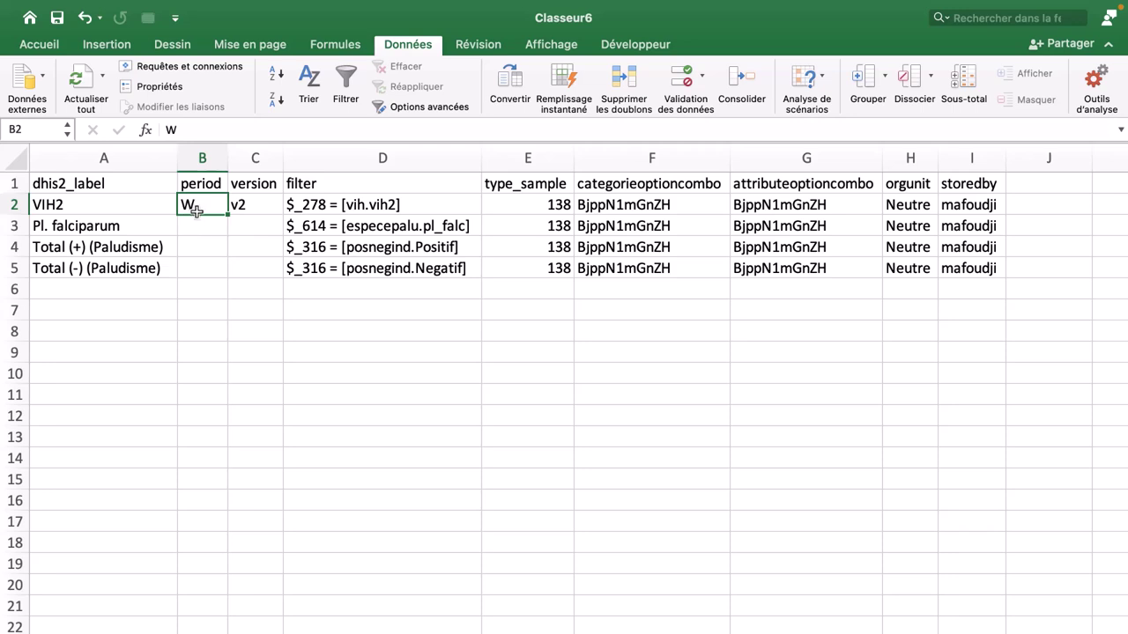
{"action": "left_click", "coordinate": [256, 207]}
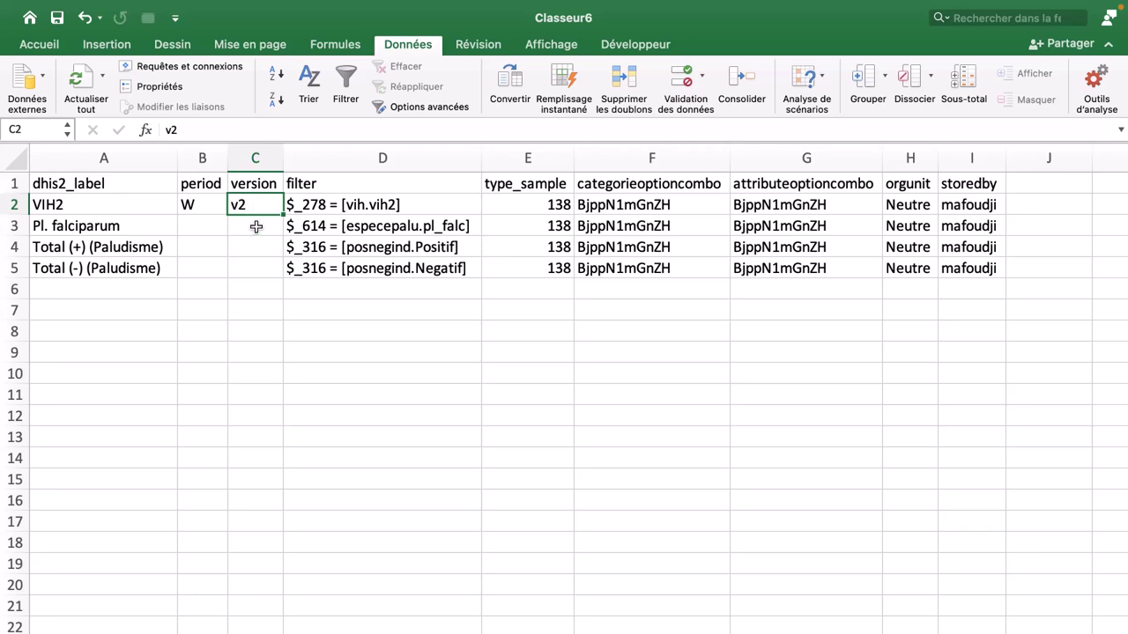
{"action": "left_click_drag", "start_coordinate": [350, 204], "coordinate": [357, 266]}
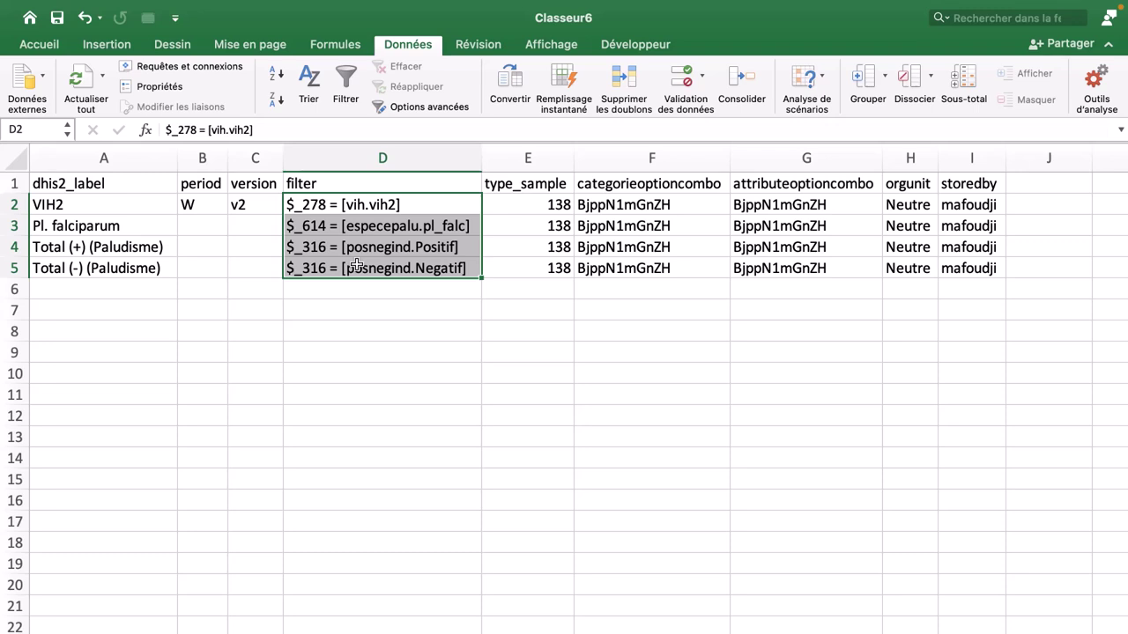
{"action": "left_click", "coordinate": [336, 205]}
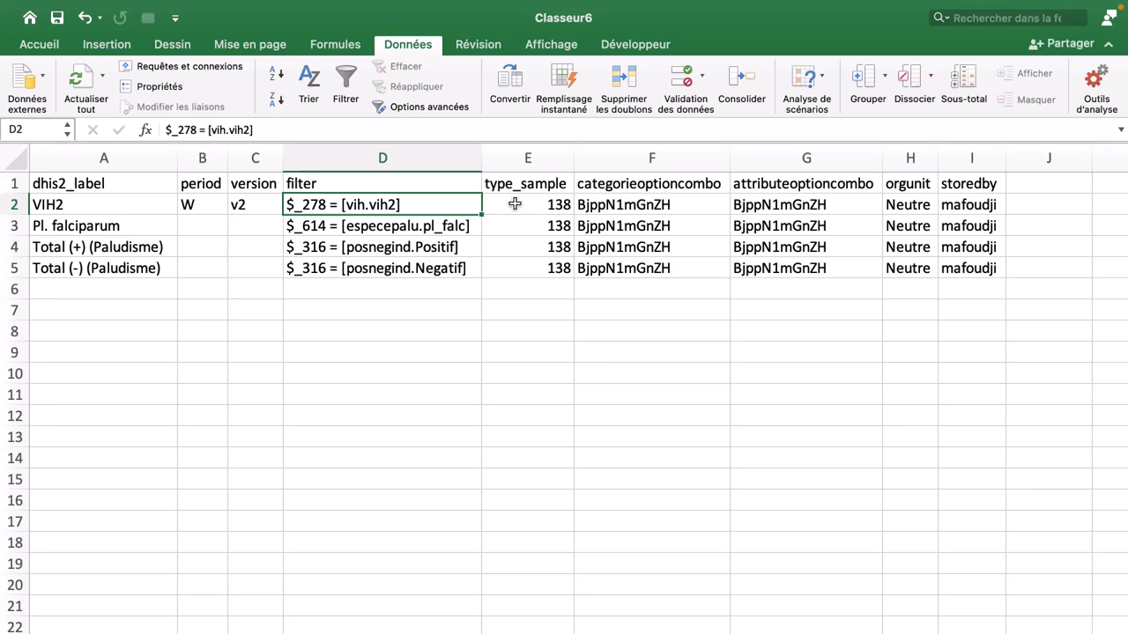
{"action": "left_click_drag", "start_coordinate": [546, 205], "coordinate": [555, 266]}
{"action": "left_click", "coordinate": [628, 227]}
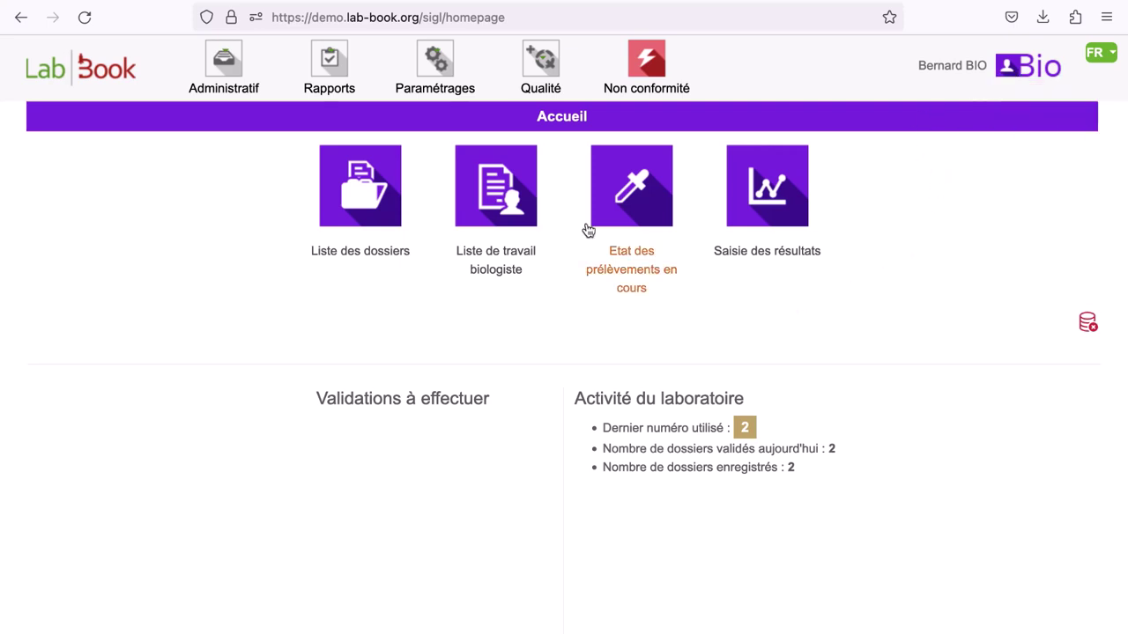
Upload sampleTest.csv as a spreadsheet in Configuration DHIS2 and save it.
{"action": "mouse_move", "coordinate": [436, 69]}
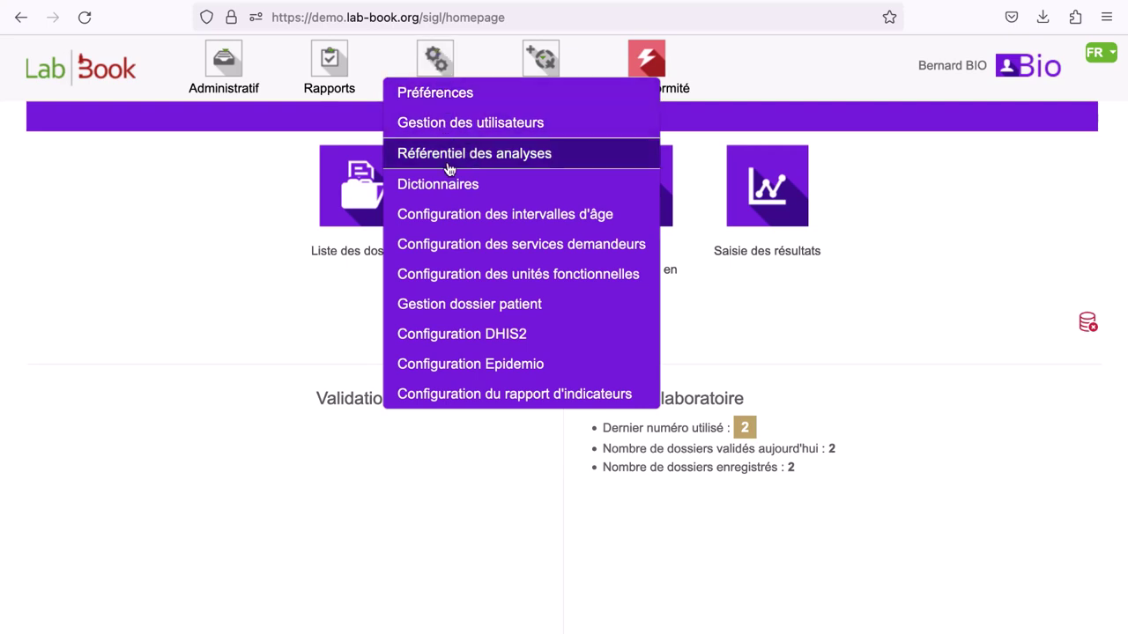
{"action": "left_click", "coordinate": [460, 333]}
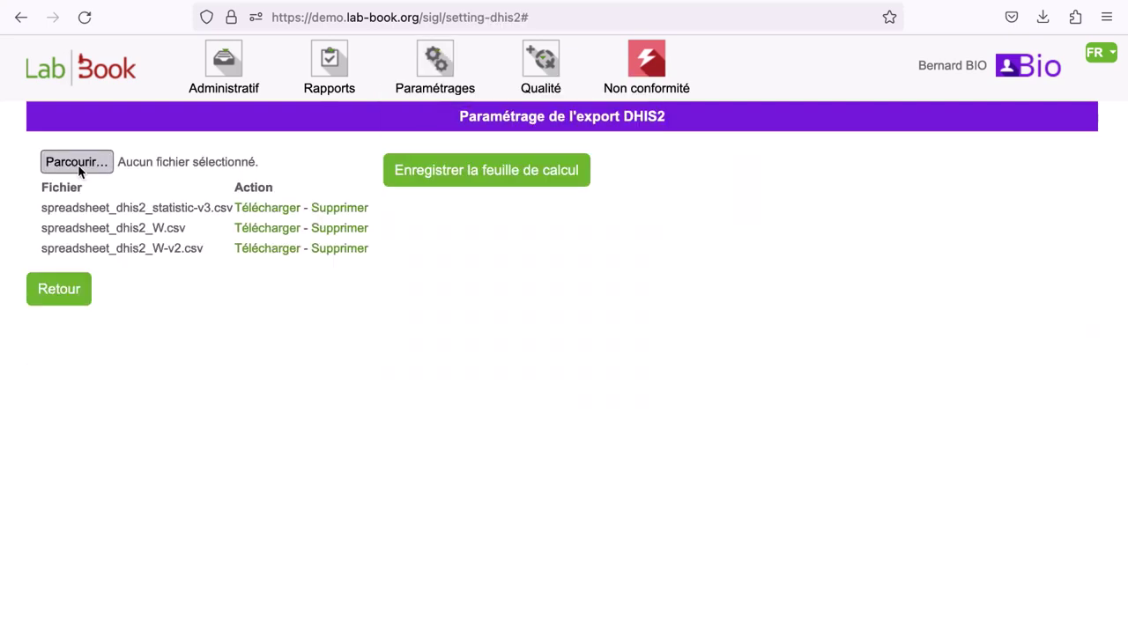
{"action": "left_click", "coordinate": [77, 163]}
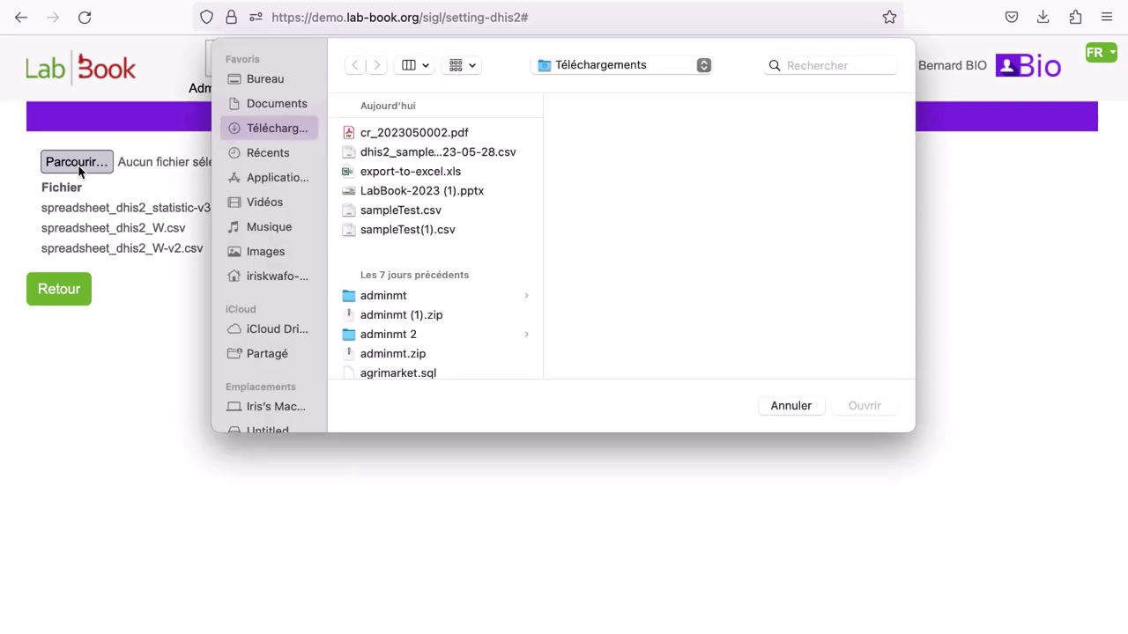
{"action": "left_click", "coordinate": [398, 211]}
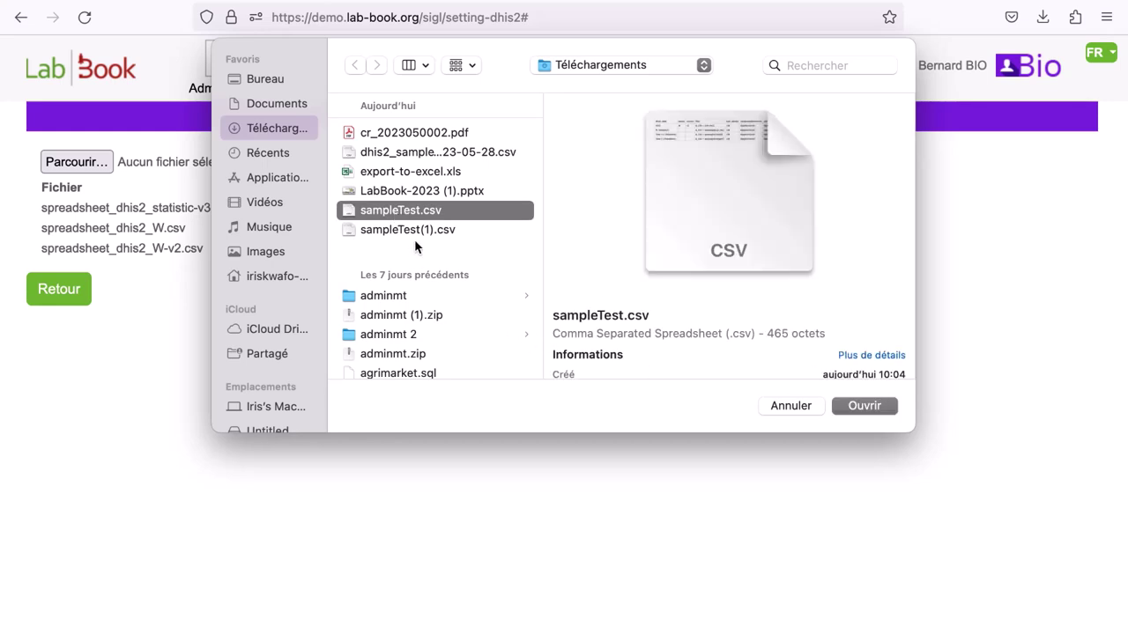
{"action": "left_click", "coordinate": [865, 406]}
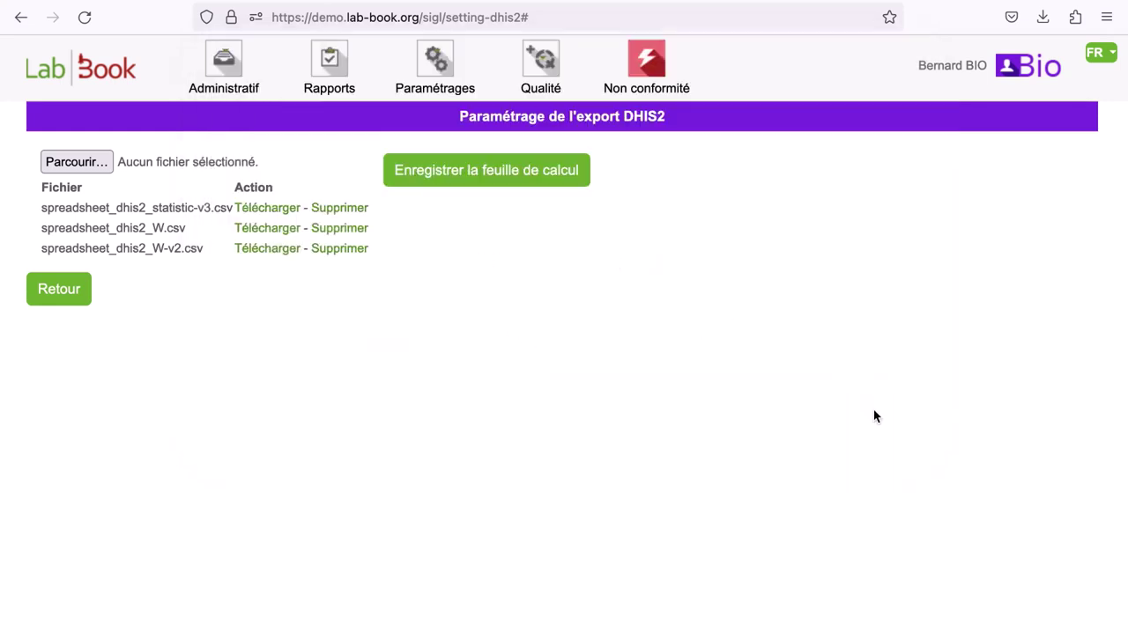
{"action": "left_click", "coordinate": [485, 171]}
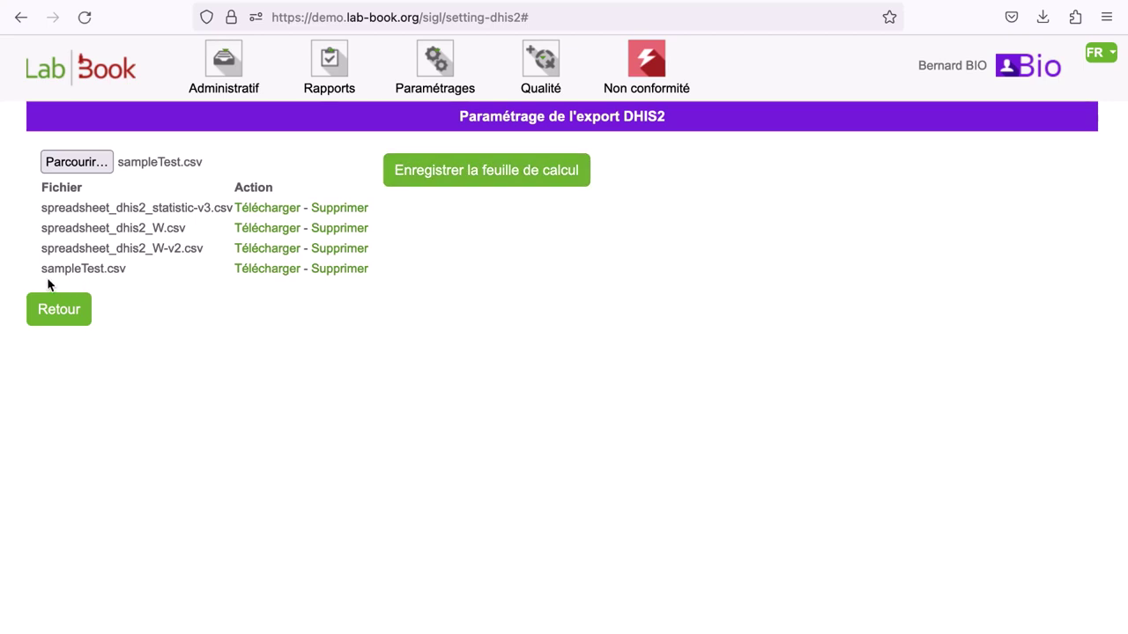
Highlight the new sampleTest.csv entry in the file list, then go back to the homepage.
{"action": "left_click_drag", "start_coordinate": [41, 268], "coordinate": [126, 268]}
{"action": "left_click", "coordinate": [167, 282]}
{"action": "left_click", "coordinate": [120, 86]}
Open results entry for record 0002 from Liste des dossiers.
{"action": "mouse_move", "coordinate": [222, 78]}
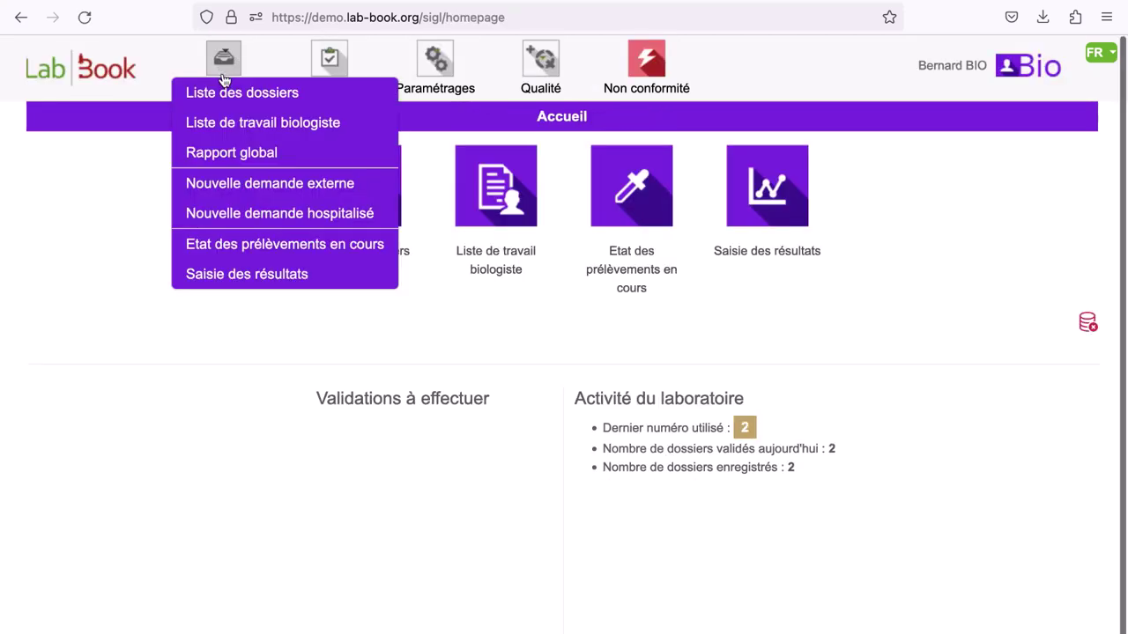
{"action": "left_click", "coordinate": [225, 99]}
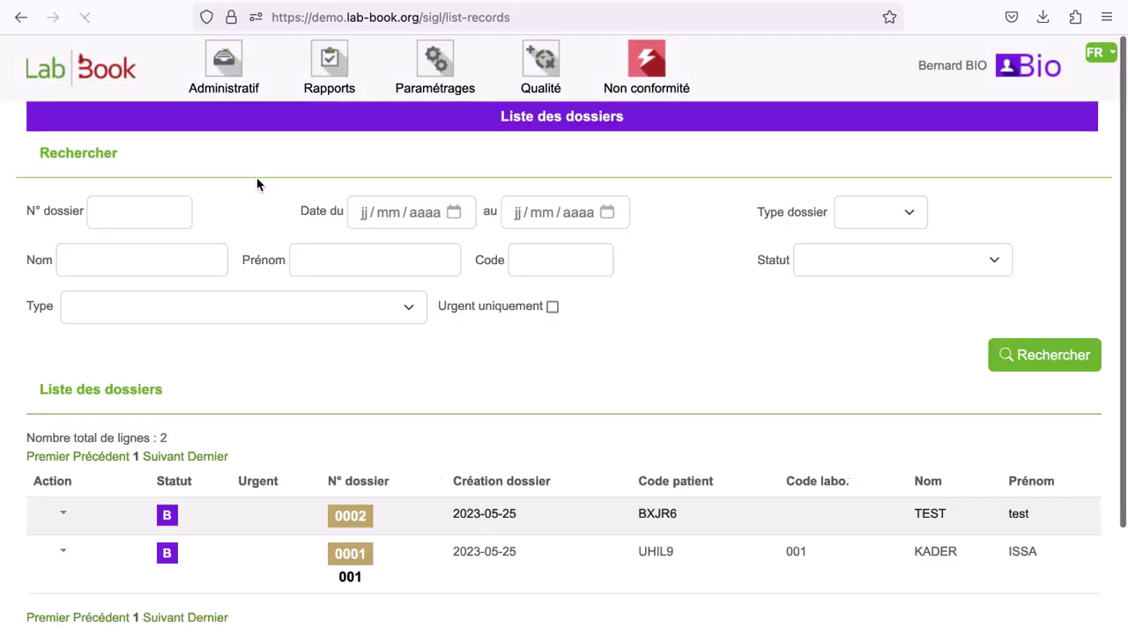
{"action": "scroll", "coordinate": [309, 433], "scroll_direction": "down", "scroll_amount": 1}
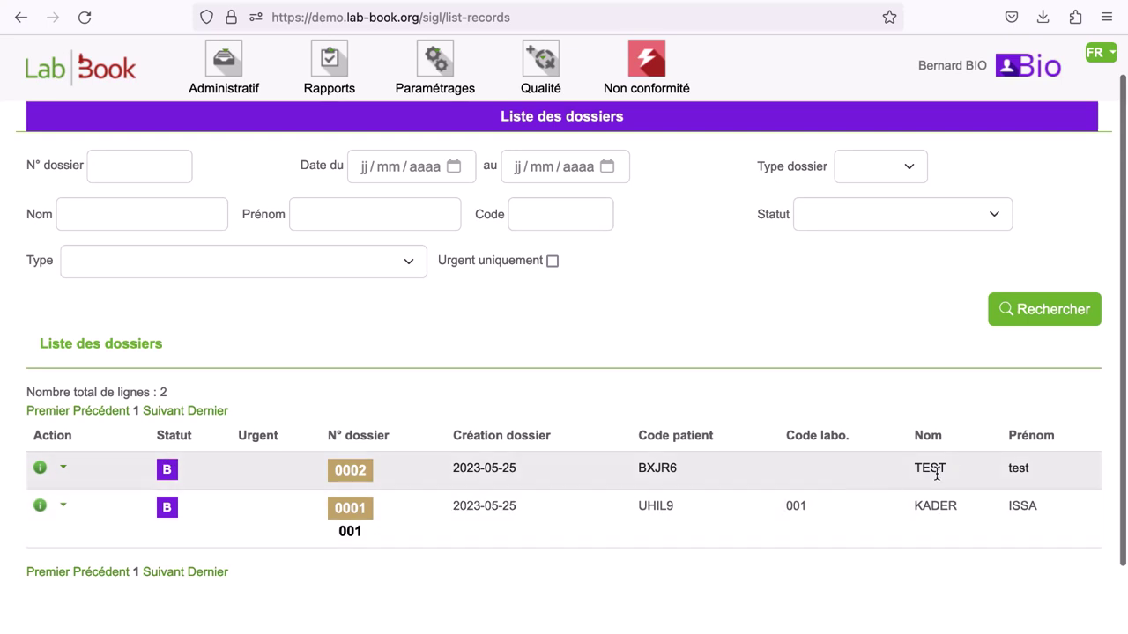
{"action": "left_click", "coordinate": [62, 474]}
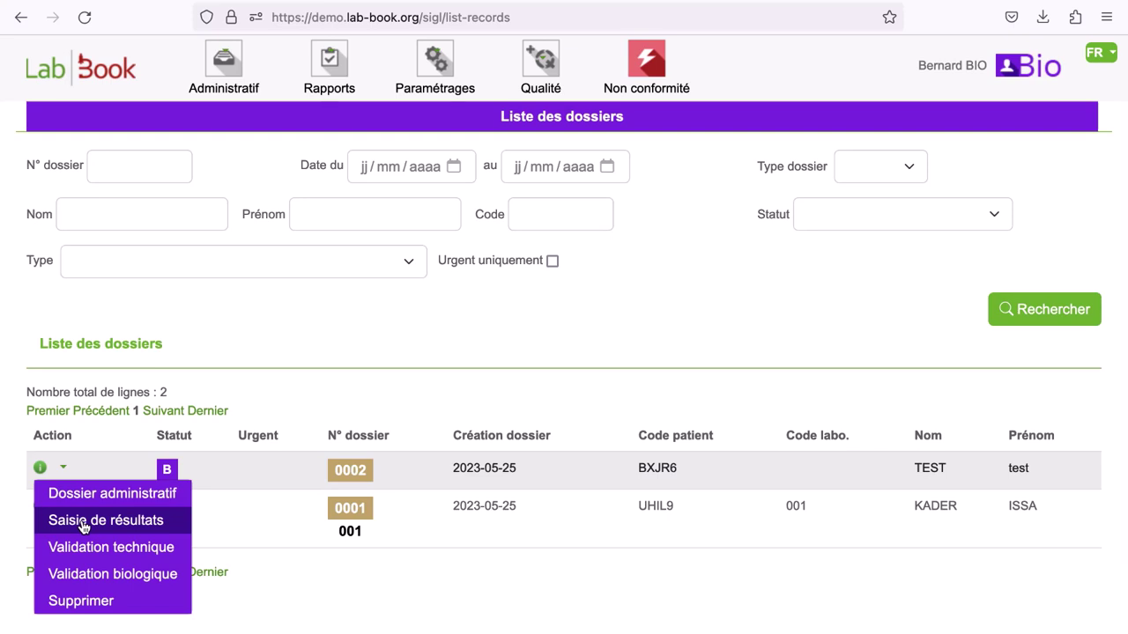
{"action": "left_click", "coordinate": [83, 522]}
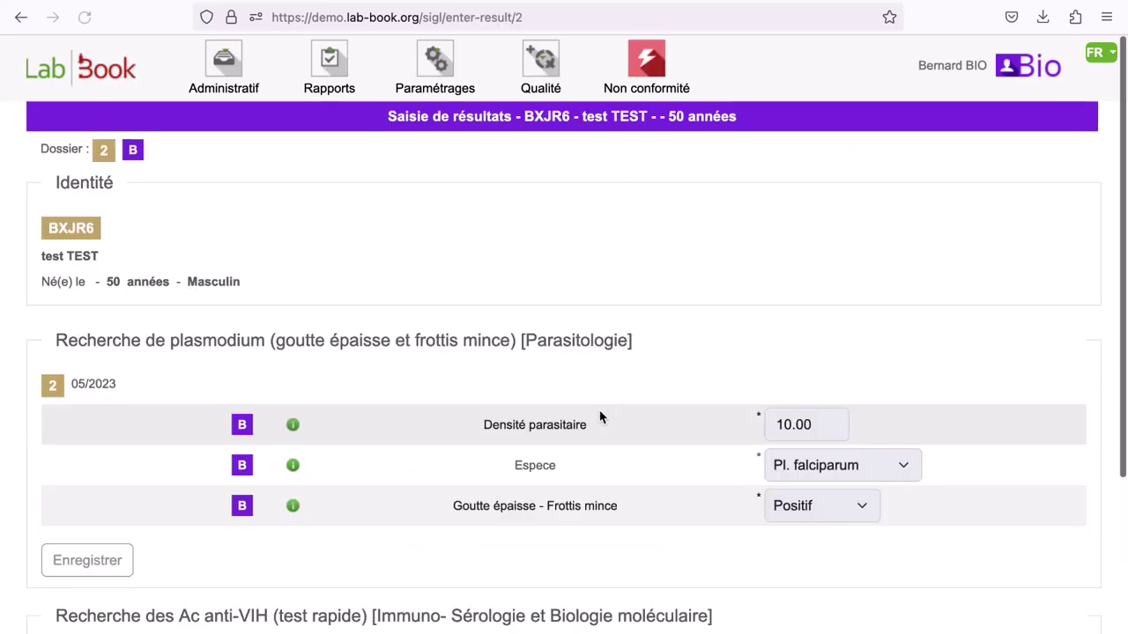
Scroll through the results: density 10.00, Pl. falciparum Positif and VIH-2 positif.
{"action": "scroll", "coordinate": [600, 417], "scroll_direction": "down", "scroll_amount": 2}
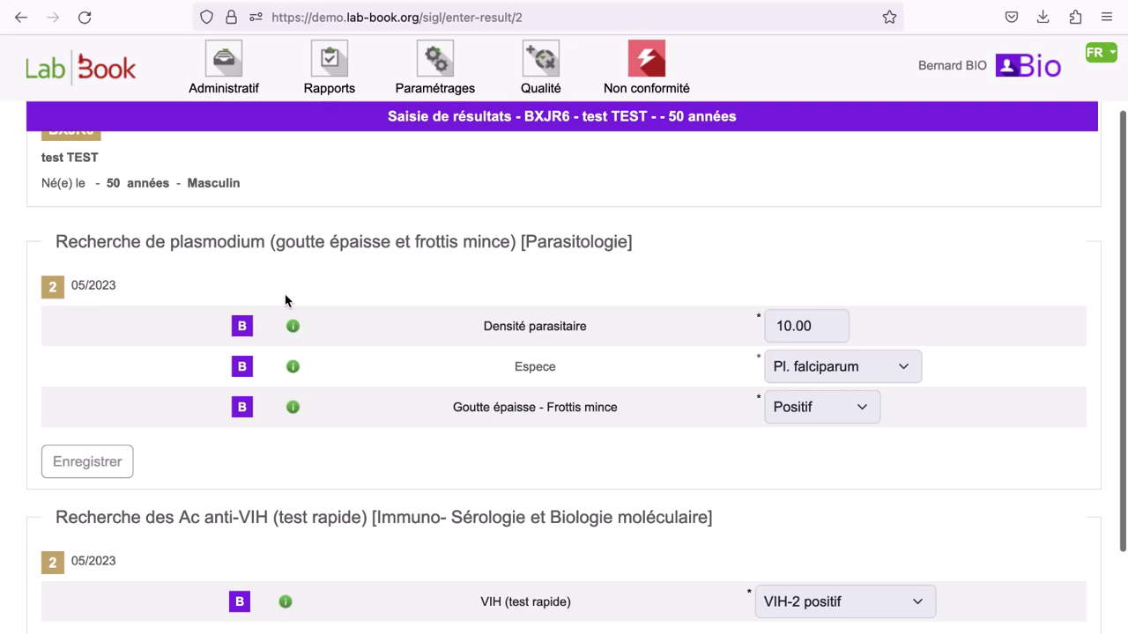
{"action": "scroll", "coordinate": [293, 304], "scroll_direction": "down", "scroll_amount": 1}
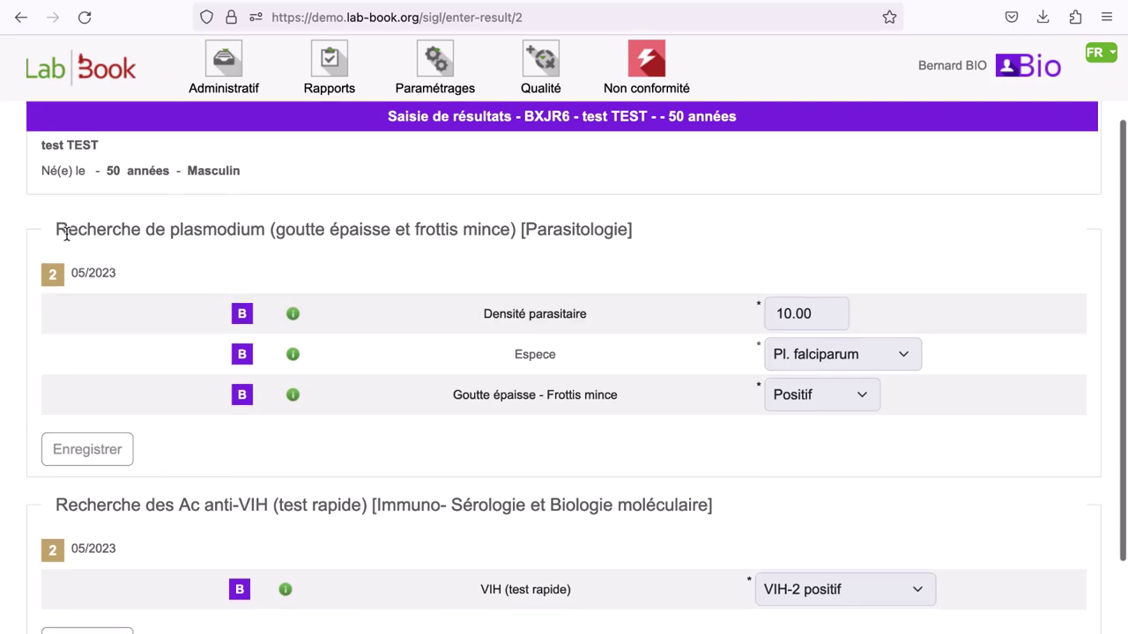
{"action": "left_click_drag", "start_coordinate": [57, 231], "coordinate": [640, 243]}
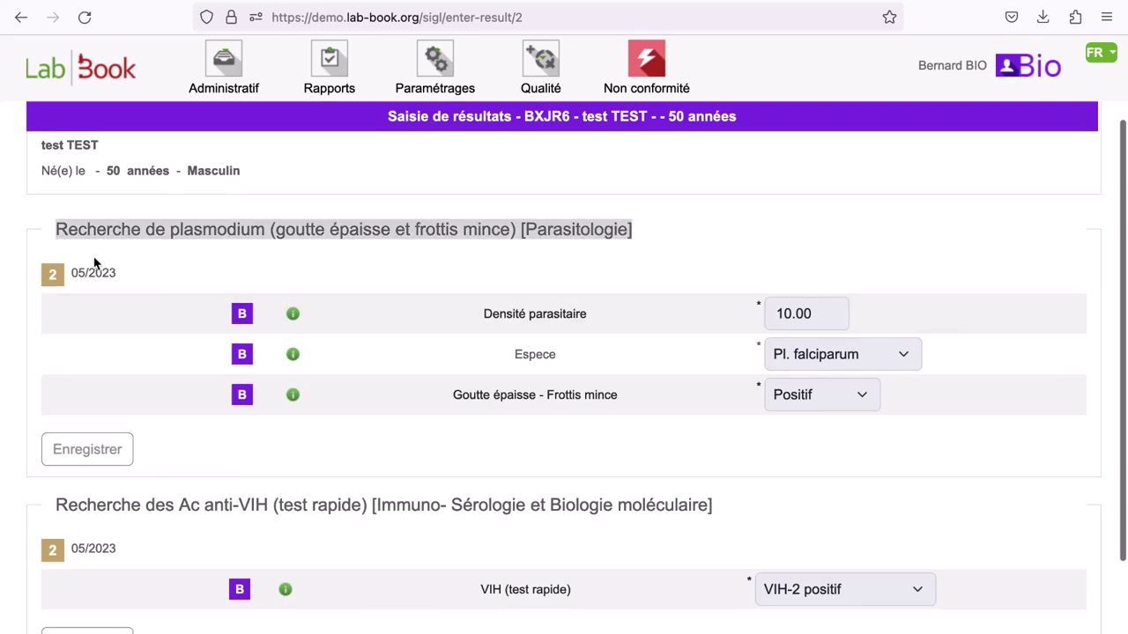
{"action": "left_click", "coordinate": [353, 228]}
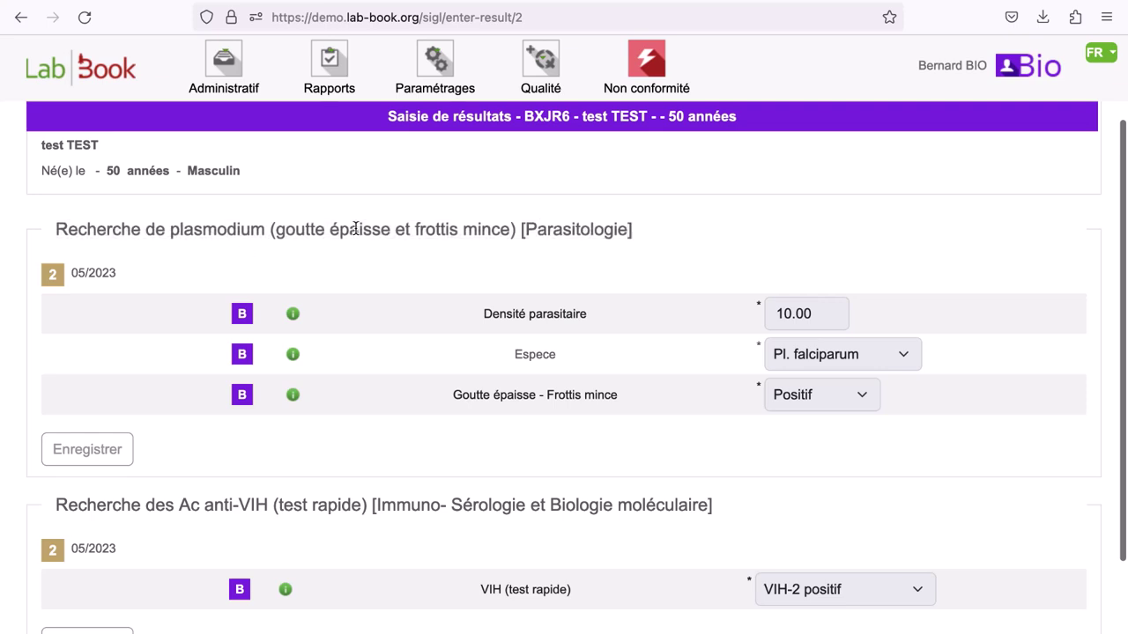
{"action": "scroll", "coordinate": [355, 226], "scroll_direction": "down", "scroll_amount": 3}
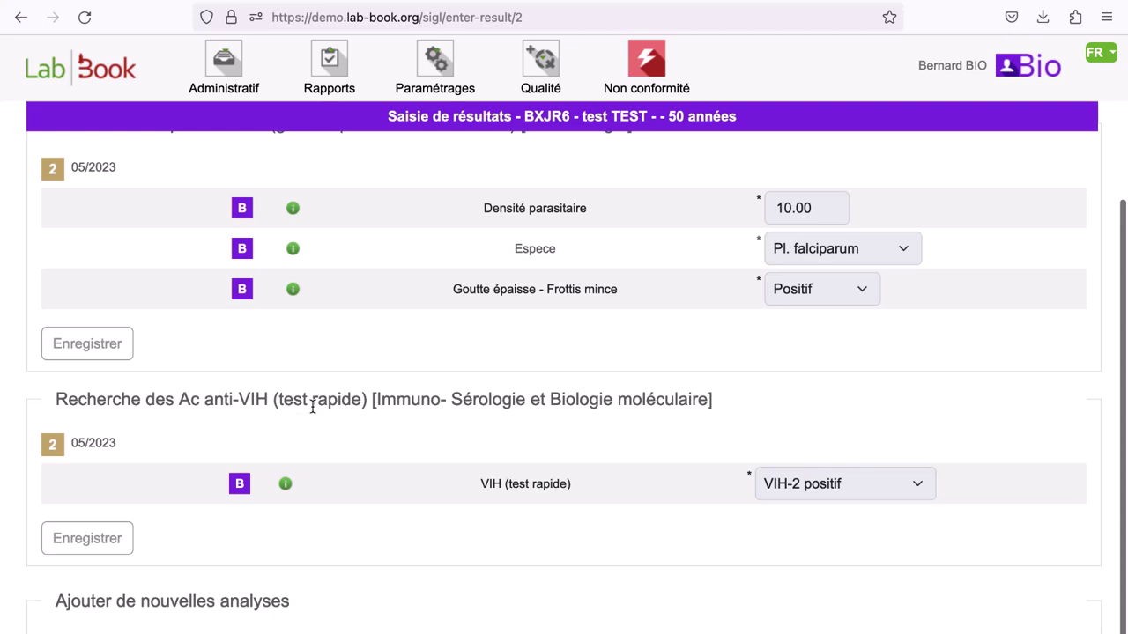
{"action": "scroll", "coordinate": [425, 393], "scroll_direction": "up", "scroll_amount": 2}
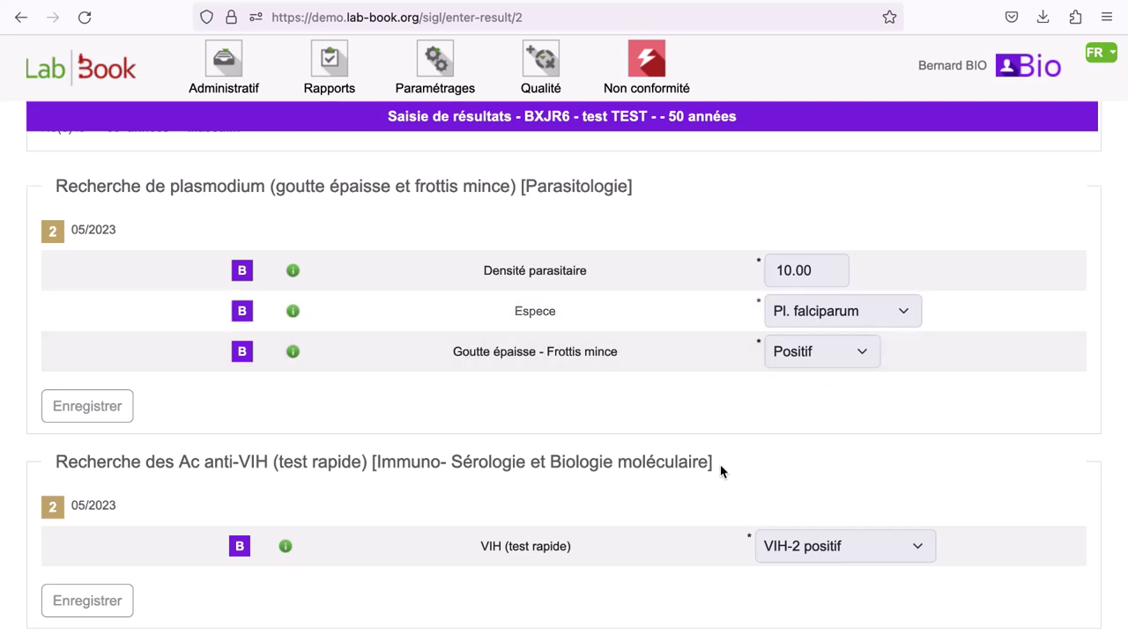
{"action": "scroll", "coordinate": [667, 506], "scroll_direction": "down", "scroll_amount": 1}
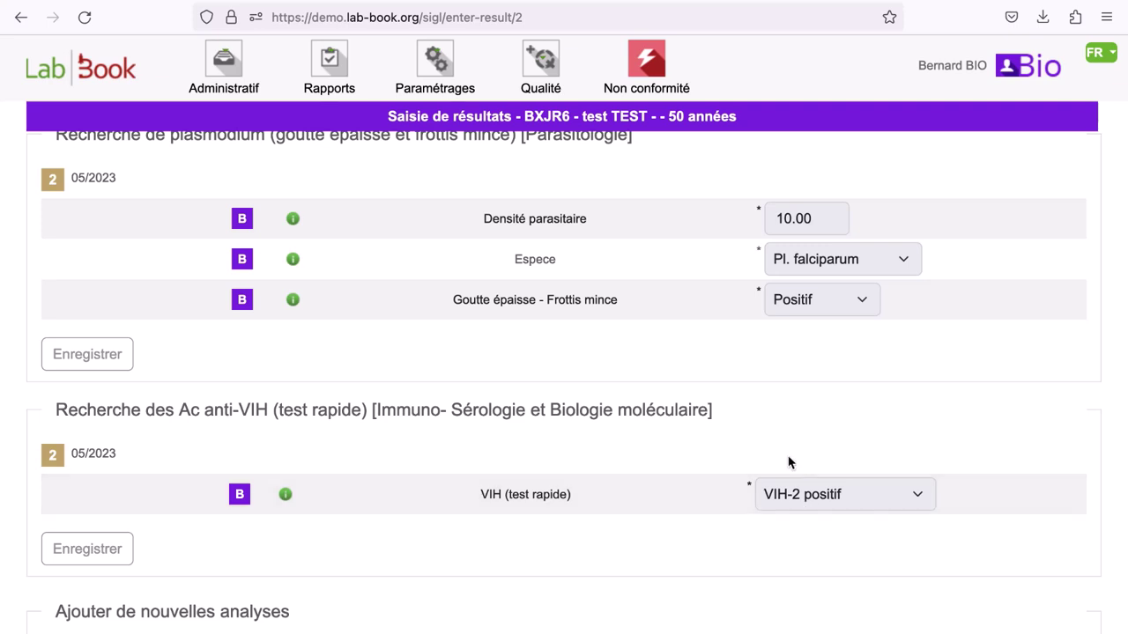
{"action": "scroll", "coordinate": [789, 462], "scroll_direction": "down", "scroll_amount": 1}
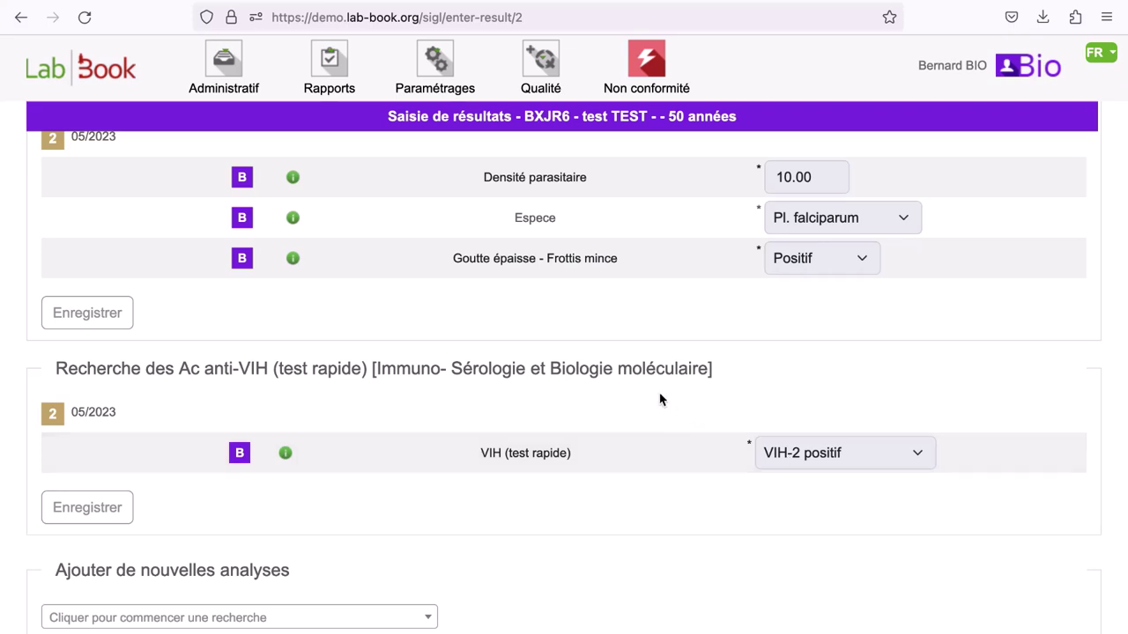
{"action": "scroll", "coordinate": [659, 399], "scroll_direction": "up", "scroll_amount": 1}
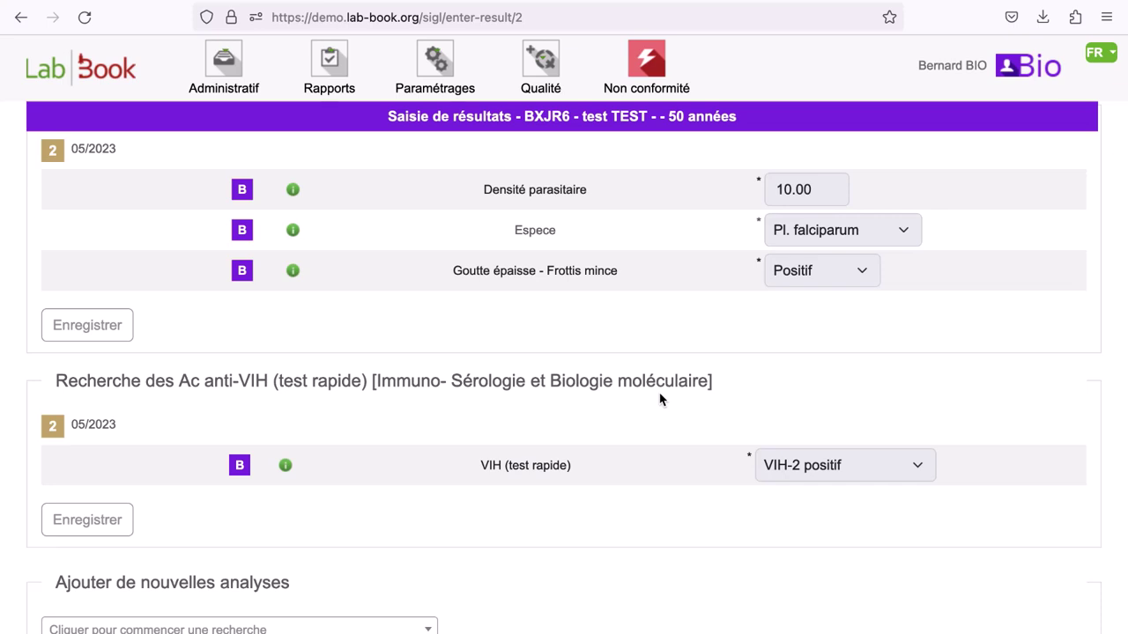
{"action": "scroll", "coordinate": [558, 259], "scroll_direction": "up", "scroll_amount": 5}
On the DHIS2 export report, set the period from 22/05/2023 to 28/05/2023.
{"action": "left_click", "coordinate": [328, 66]}
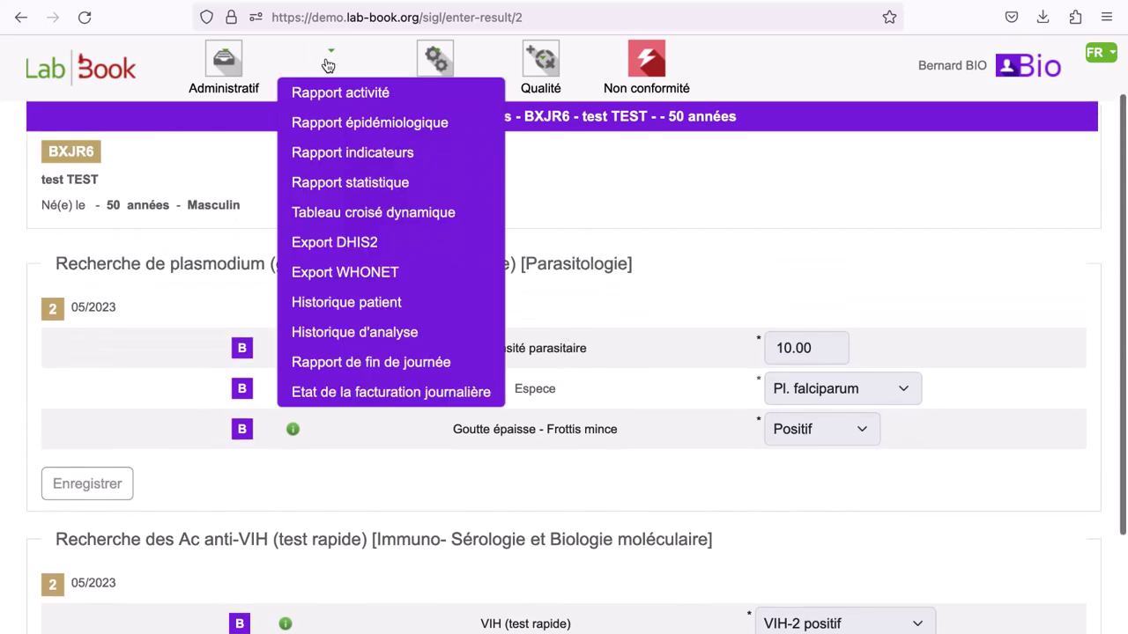
{"action": "left_click", "coordinate": [351, 243]}
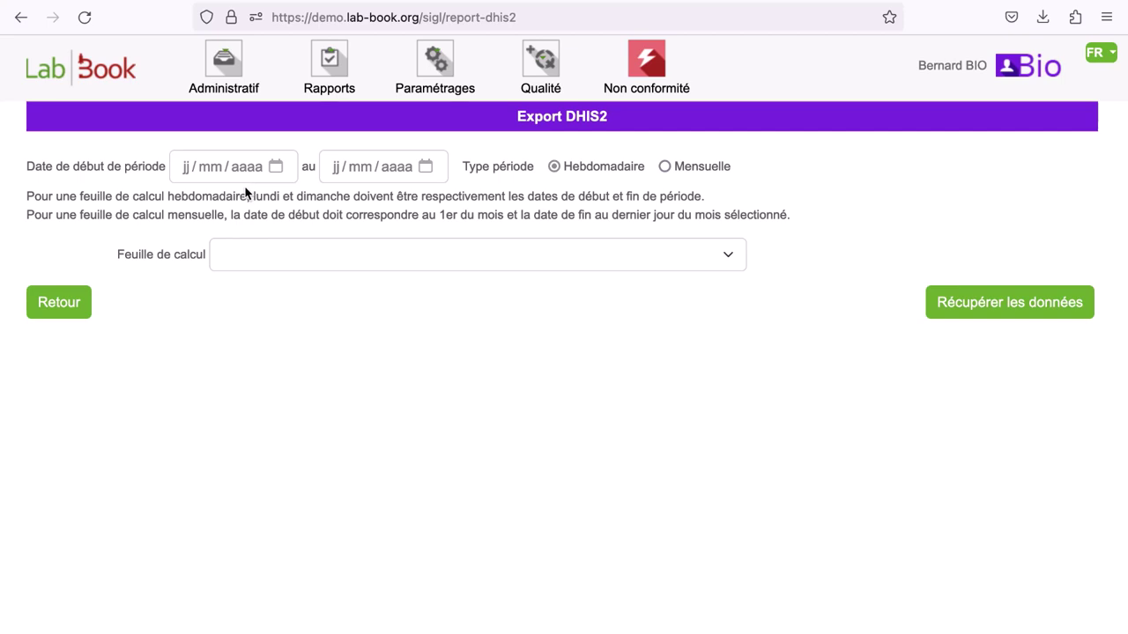
{"action": "left_click", "coordinate": [275, 167]}
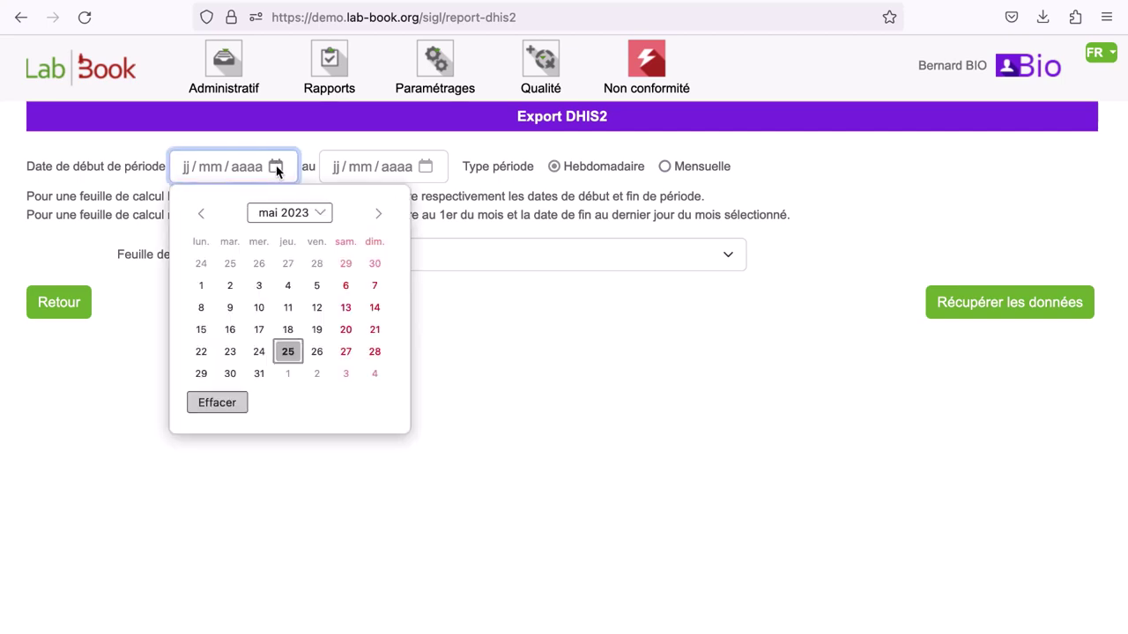
{"action": "left_click", "coordinate": [201, 354]}
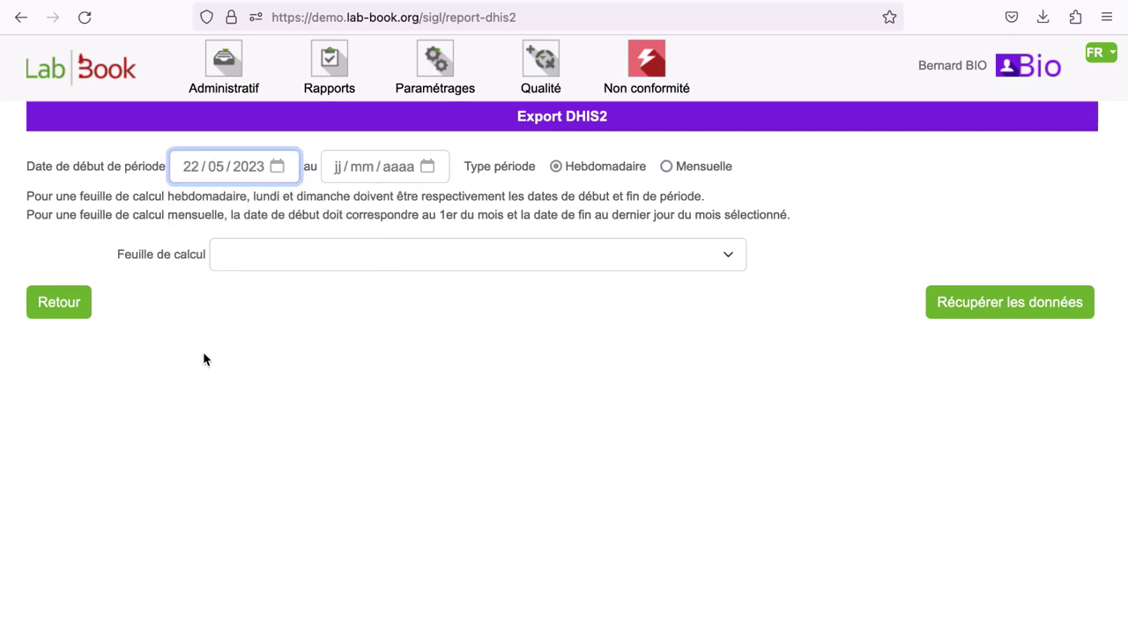
{"action": "left_click", "coordinate": [428, 168]}
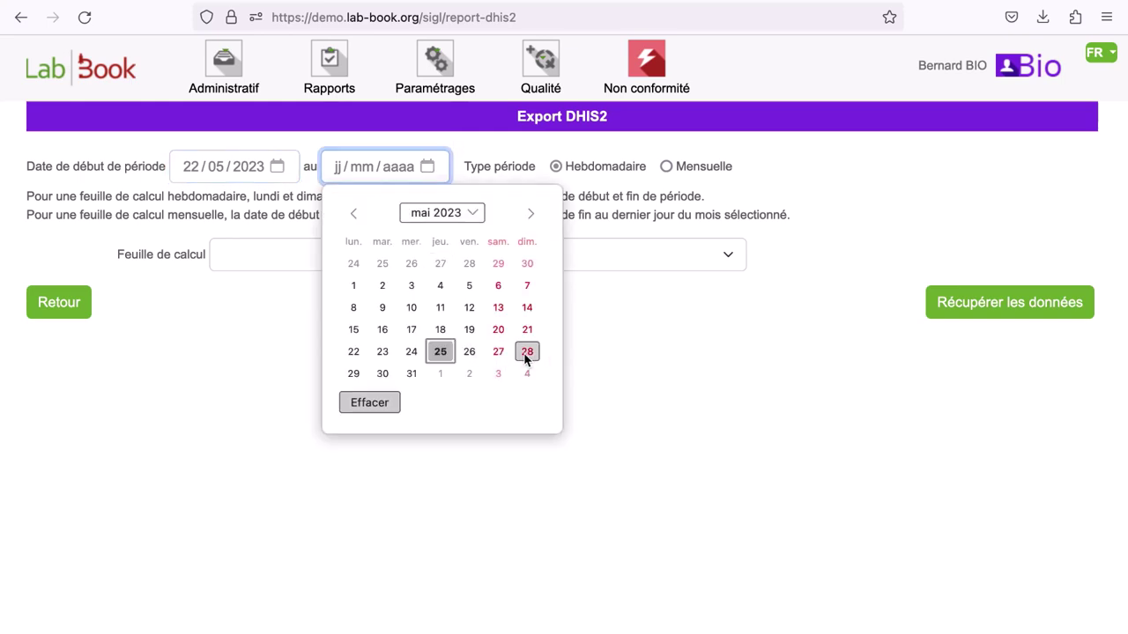
{"action": "left_click", "coordinate": [526, 352]}
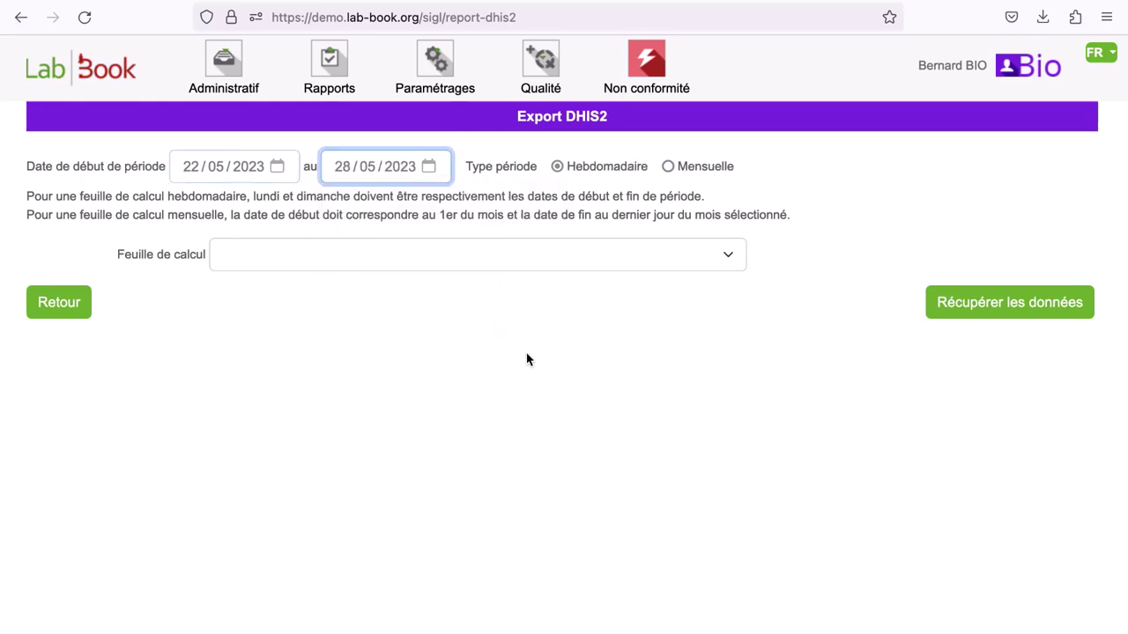
Choose sampleTest.csv as the spreadsheet and retrieve the data as a DHIS2 CSV.
{"action": "left_click", "coordinate": [461, 255]}
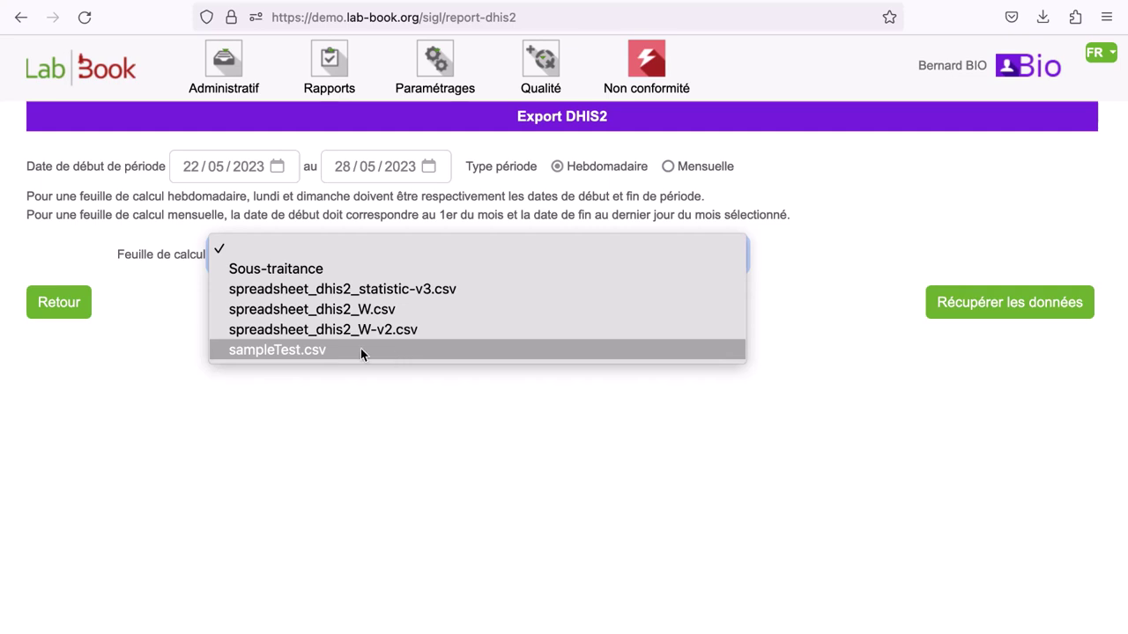
{"action": "left_click", "coordinate": [323, 353]}
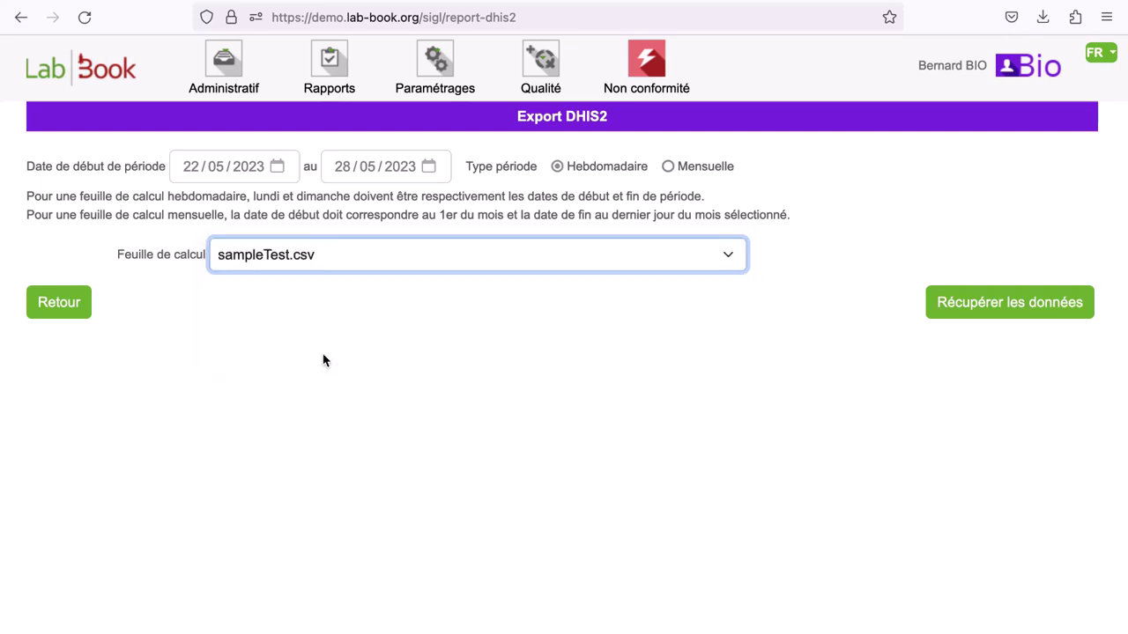
{"action": "left_click", "coordinate": [976, 304]}
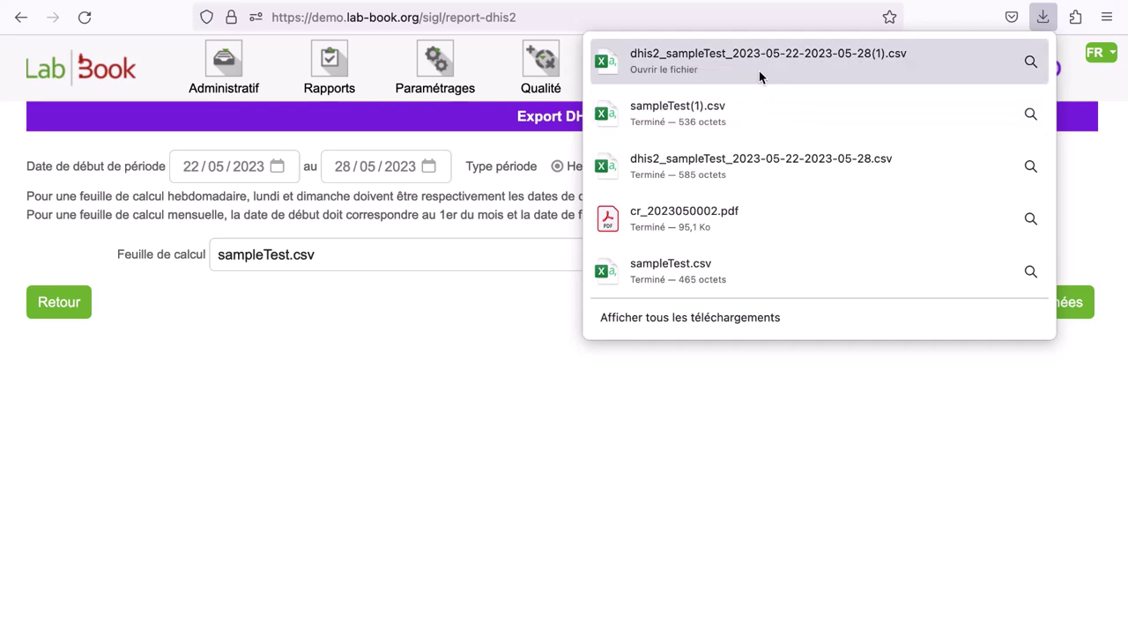
Open the downloaded DHIS2 CSV in Excel and widen column H.
{"action": "left_click", "coordinate": [810, 56]}
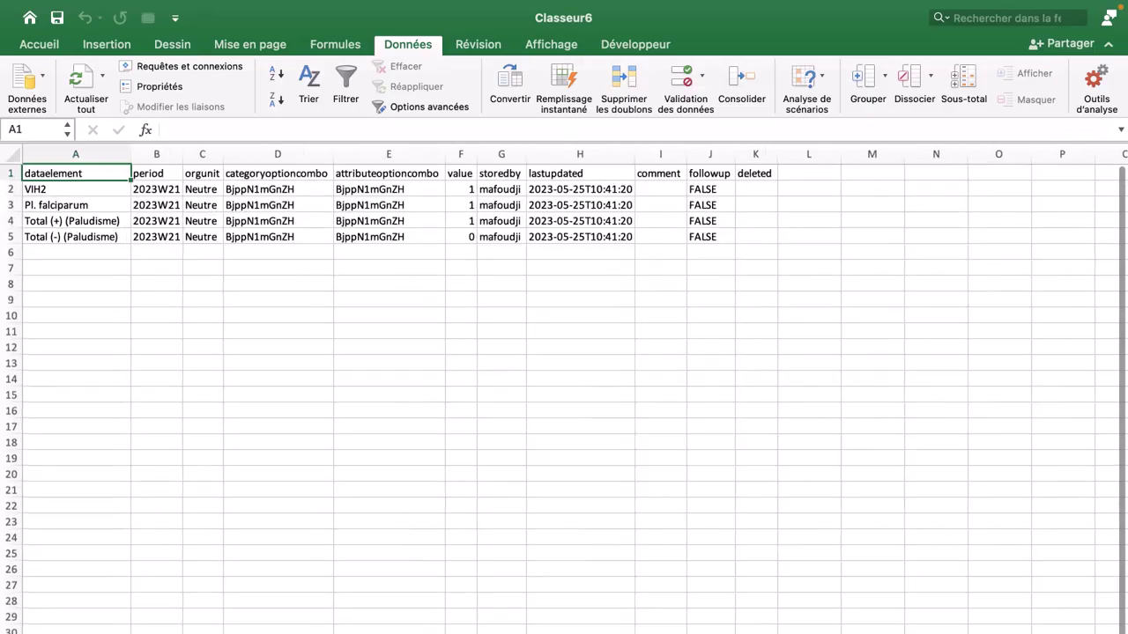
{"action": "scroll", "coordinate": [815, 582], "scroll_direction": "up", "scroll_amount": 3}
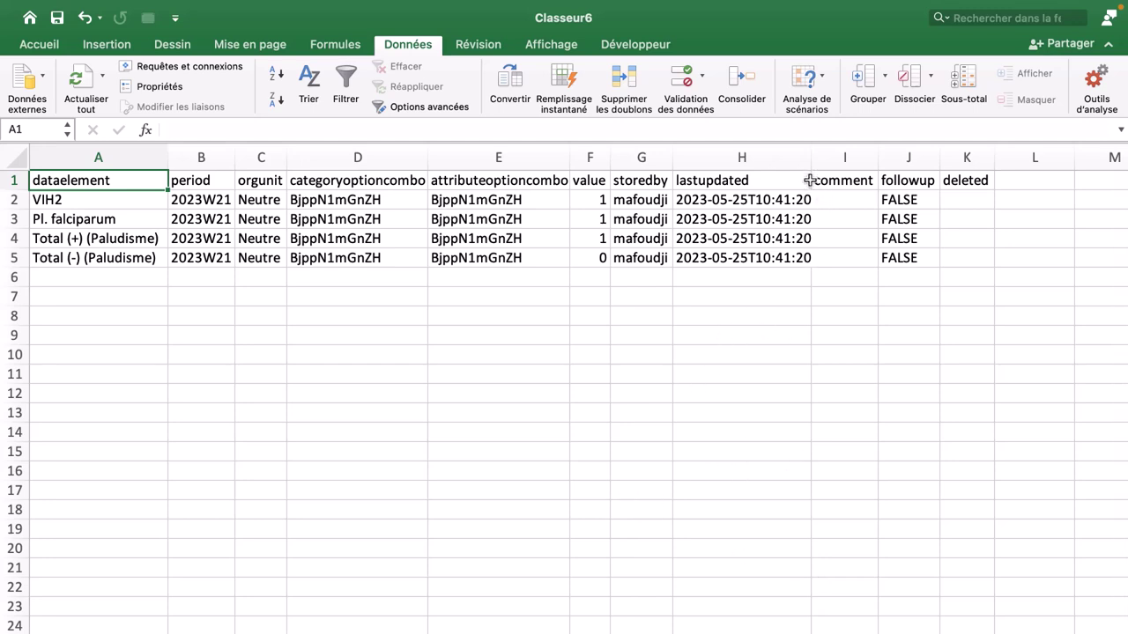
{"action": "left_click_drag", "start_coordinate": [811, 159], "coordinate": [817, 159]}
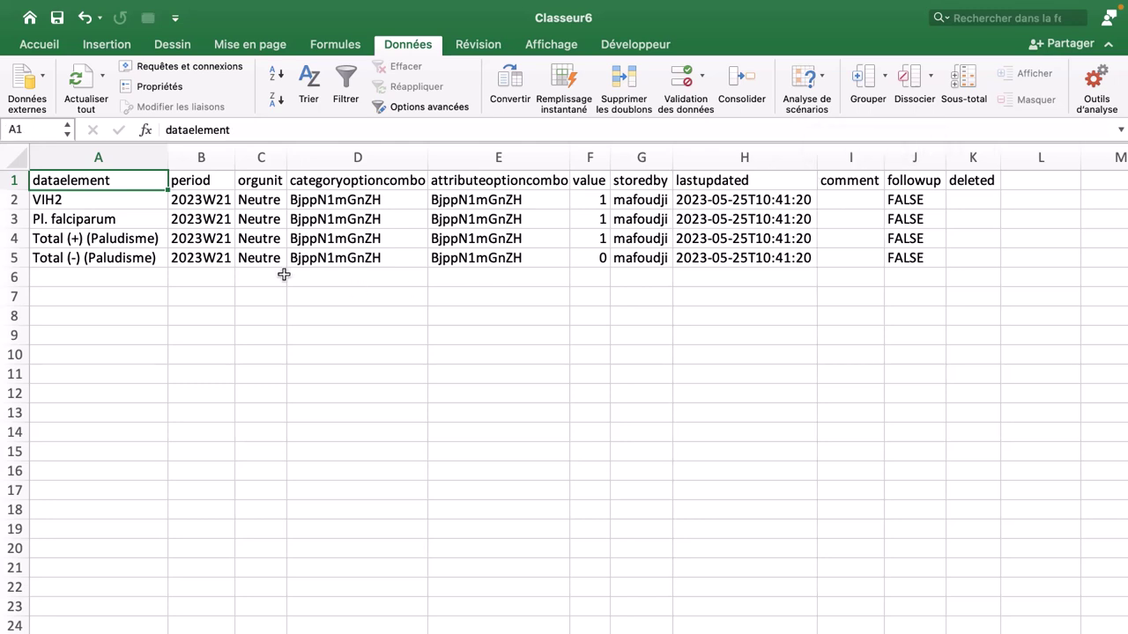
Check column F values for VIH2, Pl. falciparum and the Paludisme Total (+) and Total (-).
{"action": "left_click", "coordinate": [16, 199]}
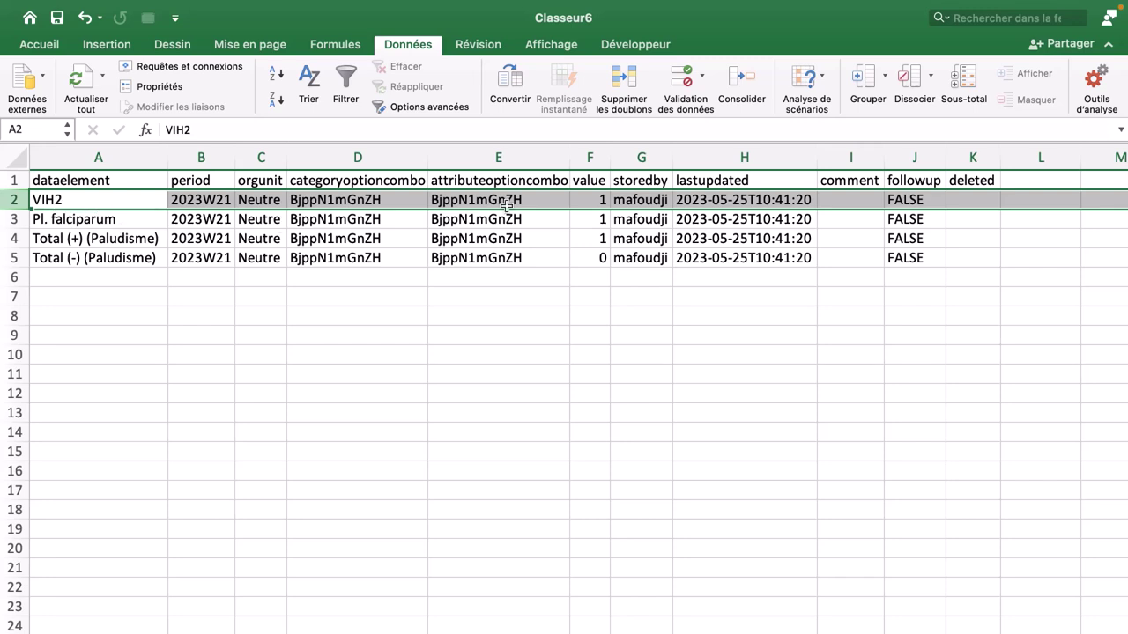
{"action": "left_click", "coordinate": [594, 201]}
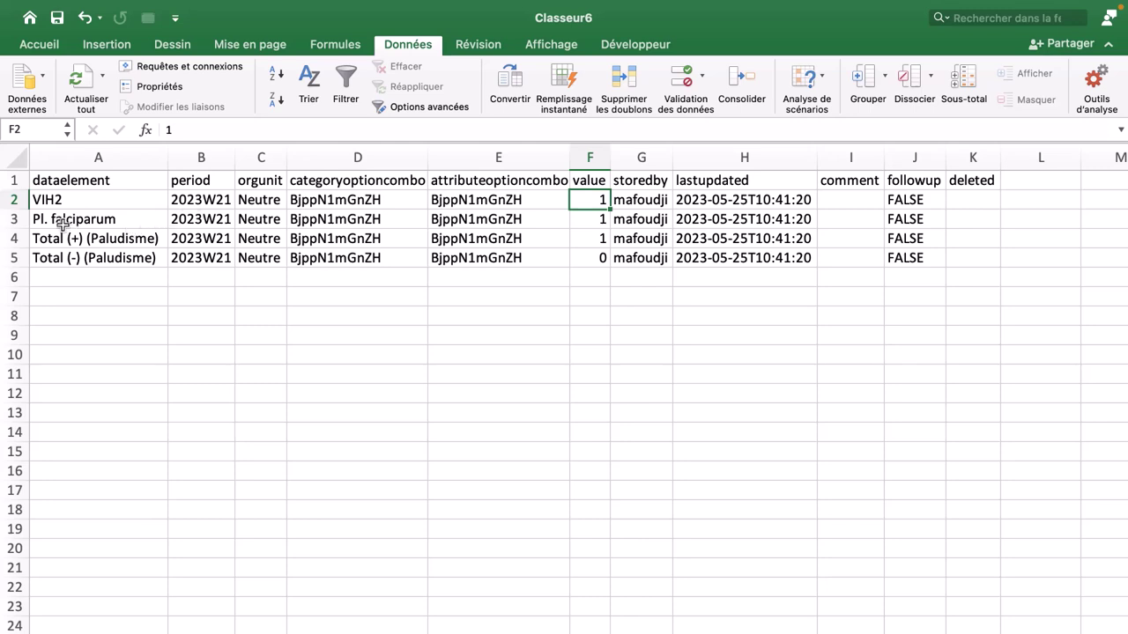
{"action": "left_click", "coordinate": [14, 220]}
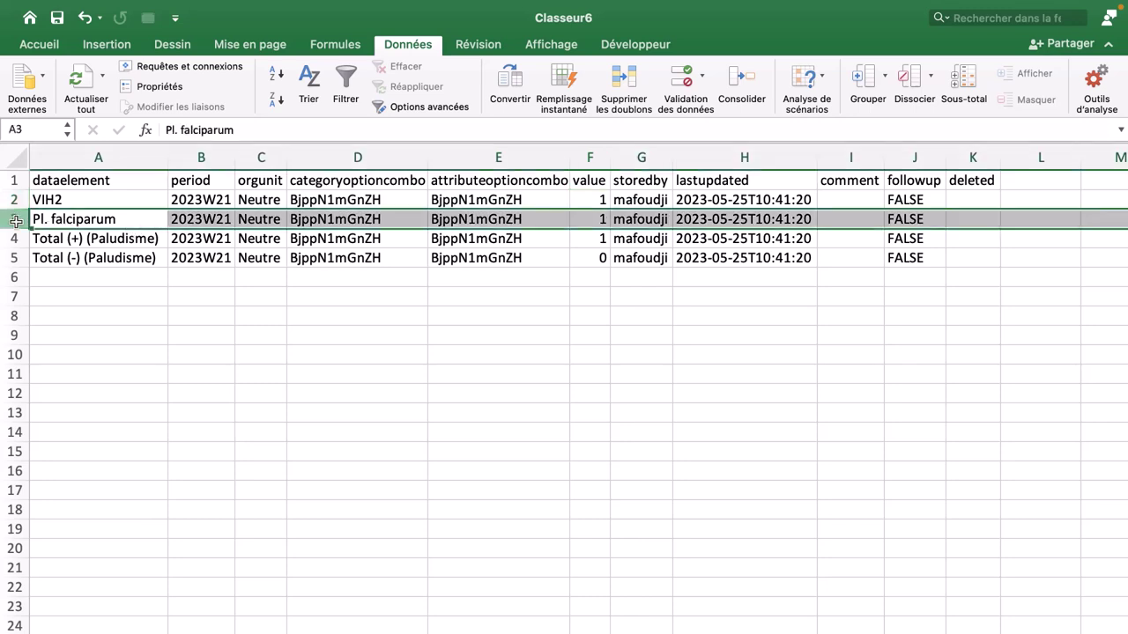
{"action": "left_click", "coordinate": [111, 225]}
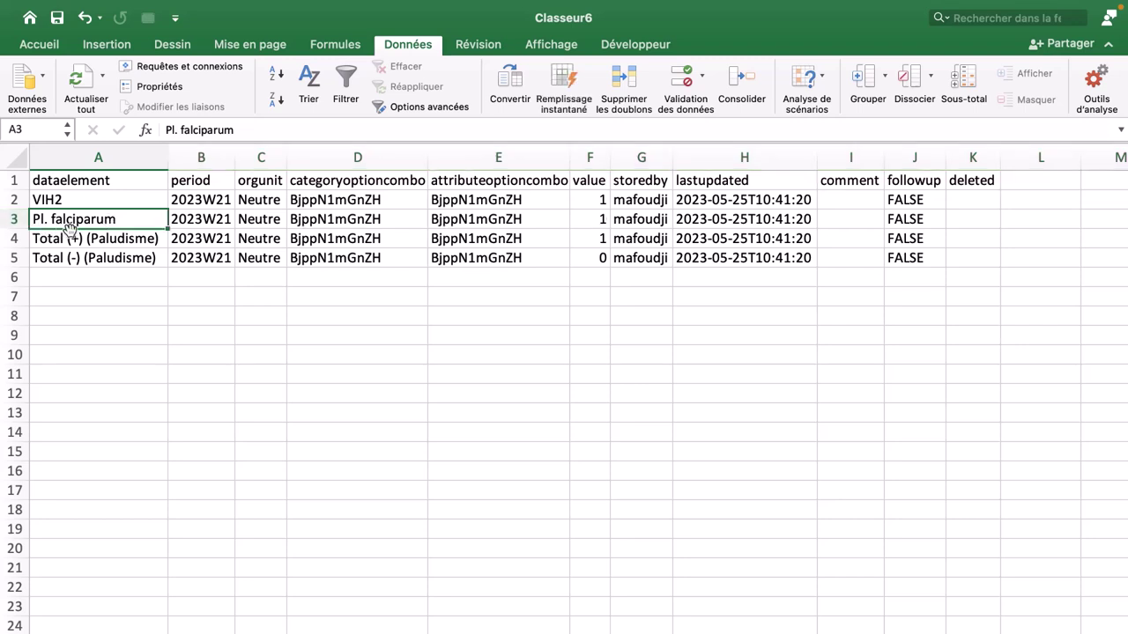
{"action": "left_click", "coordinate": [597, 221]}
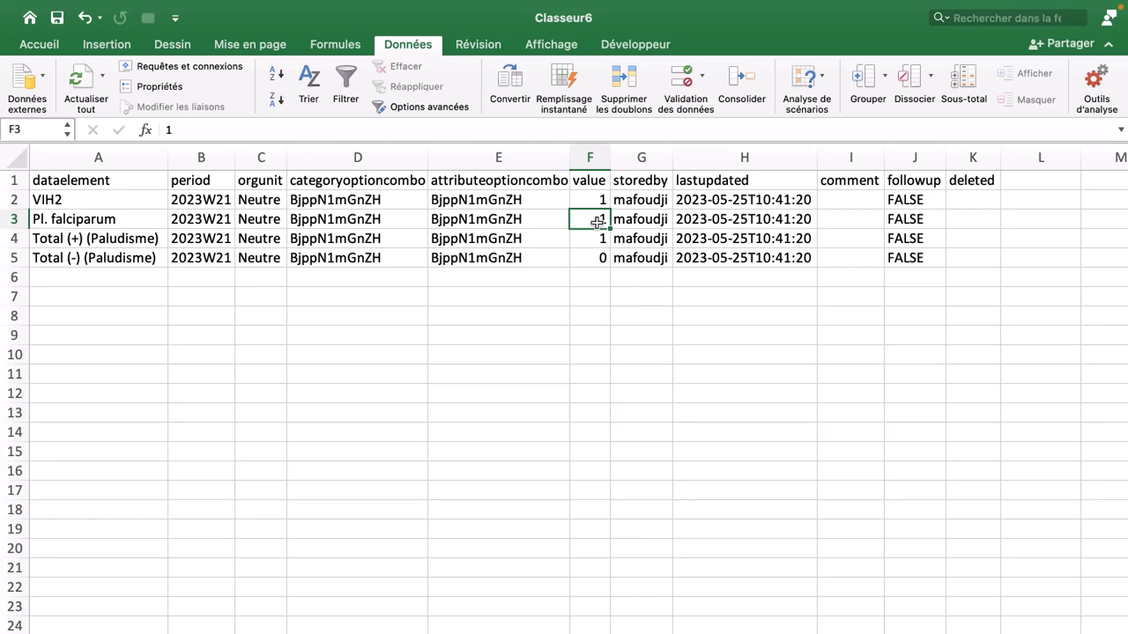
{"action": "left_click", "coordinate": [48, 239]}
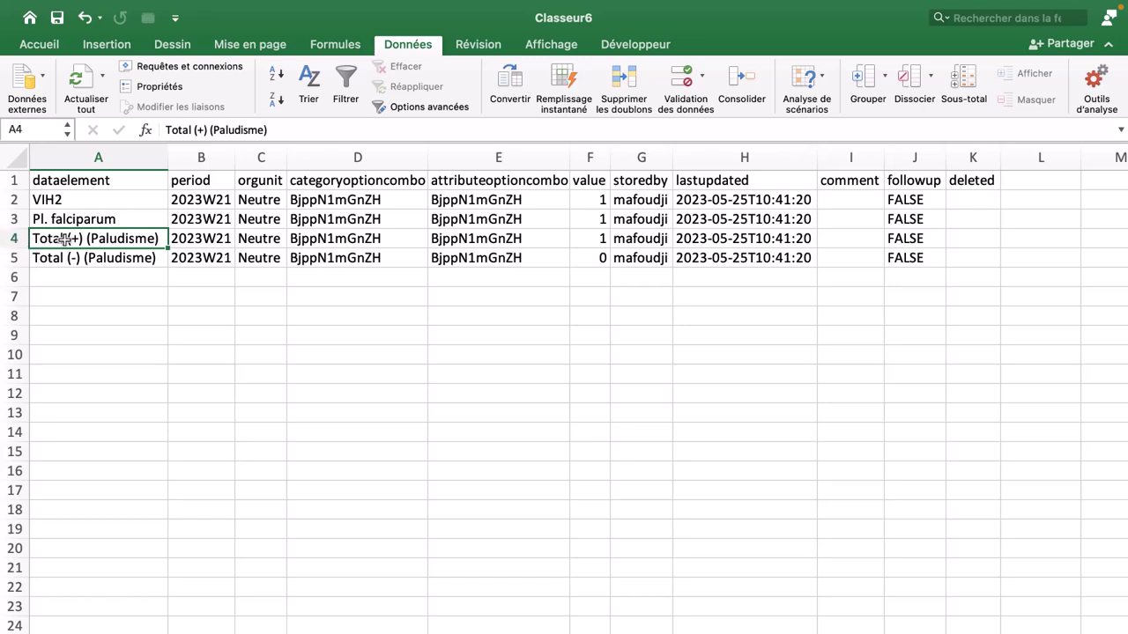
{"action": "left_click", "coordinate": [598, 239]}
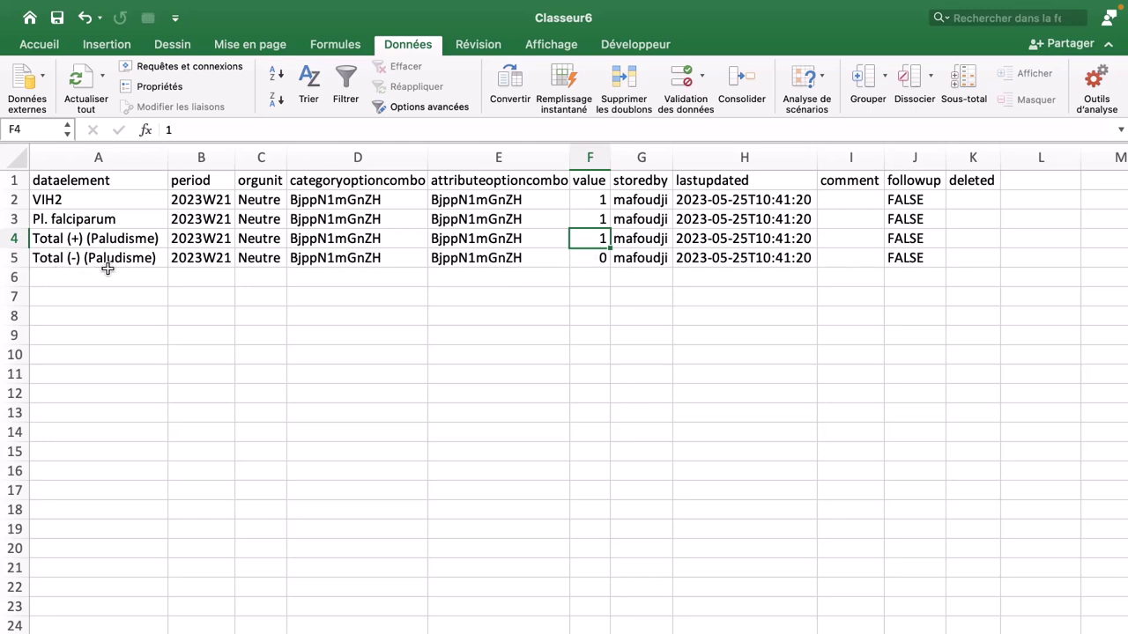
{"action": "left_click", "coordinate": [590, 259]}
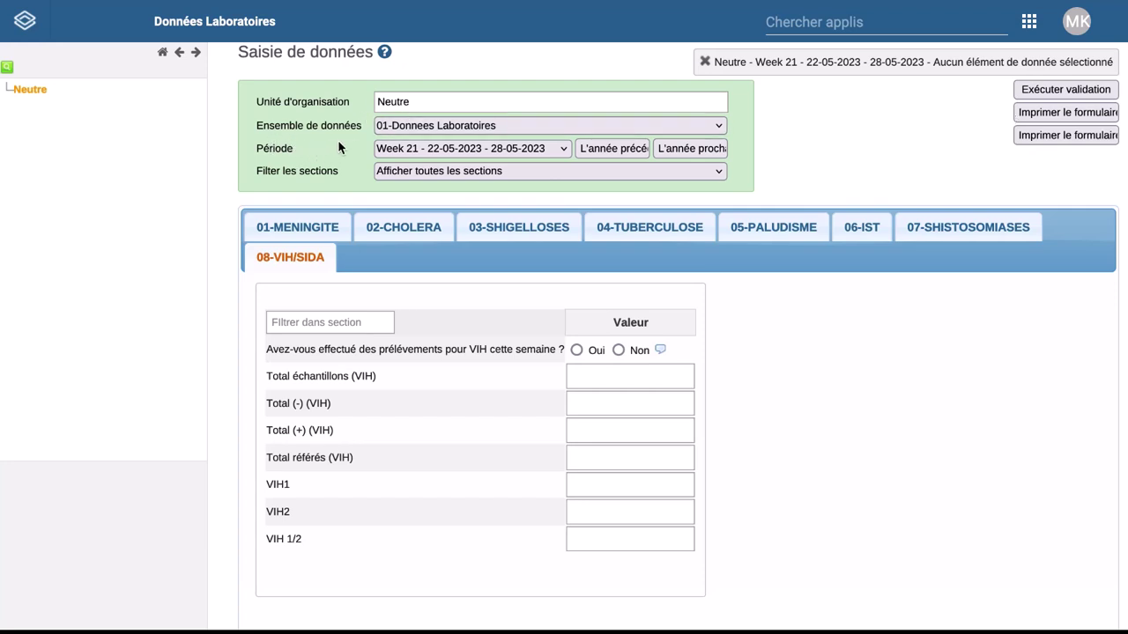
Keep Week 21 as the period and inspect each section from 01-MENINGITE to 08-VIH/SIDA.
{"action": "left_click", "coordinate": [503, 146]}
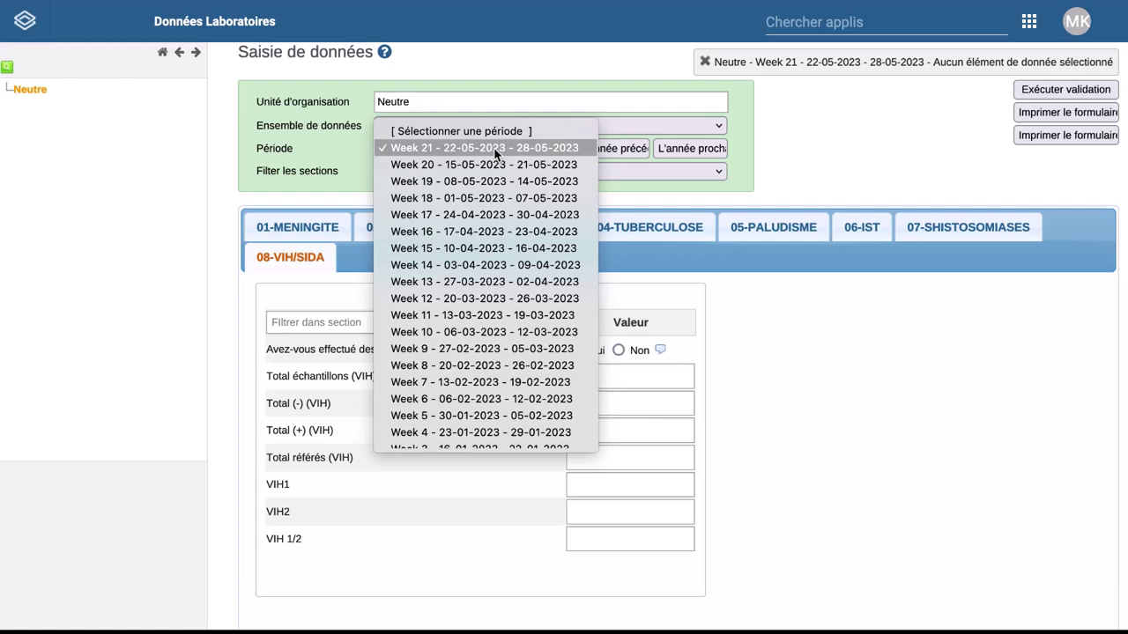
{"action": "left_click", "coordinate": [496, 150]}
{"action": "left_click", "coordinate": [318, 232]}
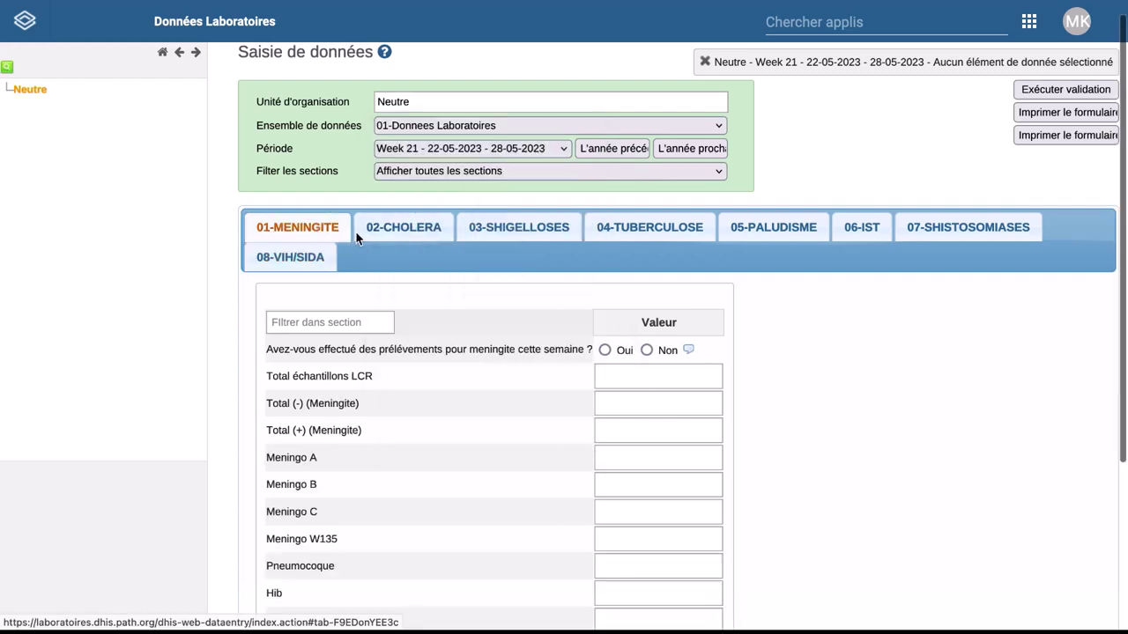
{"action": "left_click", "coordinate": [403, 233]}
{"action": "left_click", "coordinate": [469, 230]}
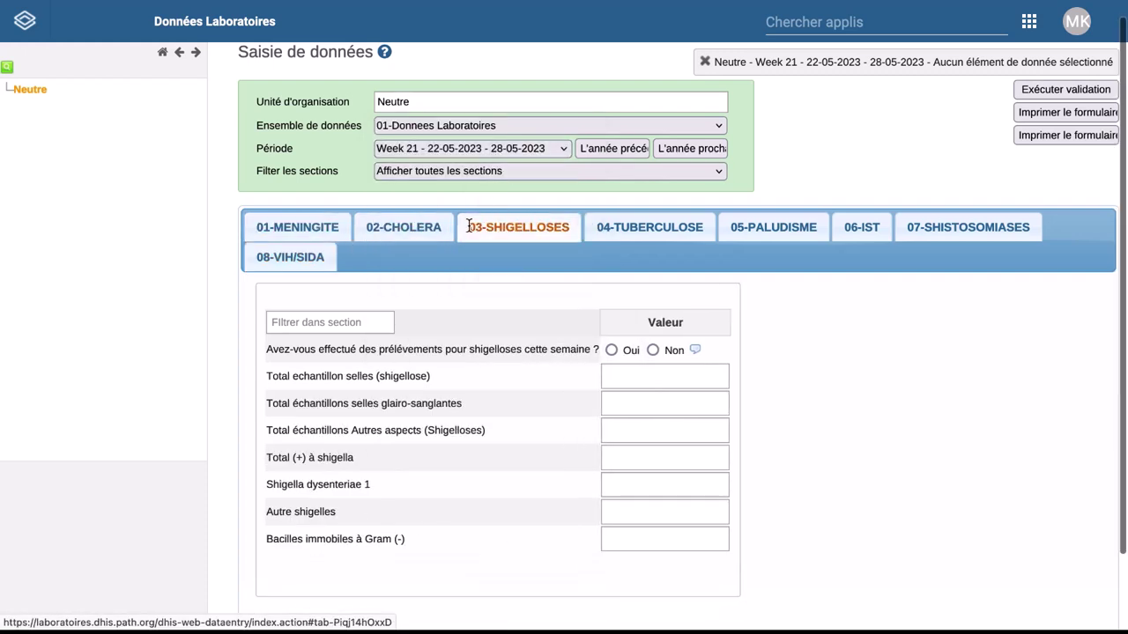
{"action": "left_click", "coordinate": [672, 233]}
{"action": "left_click", "coordinate": [783, 231]}
{"action": "left_click", "coordinate": [858, 227]}
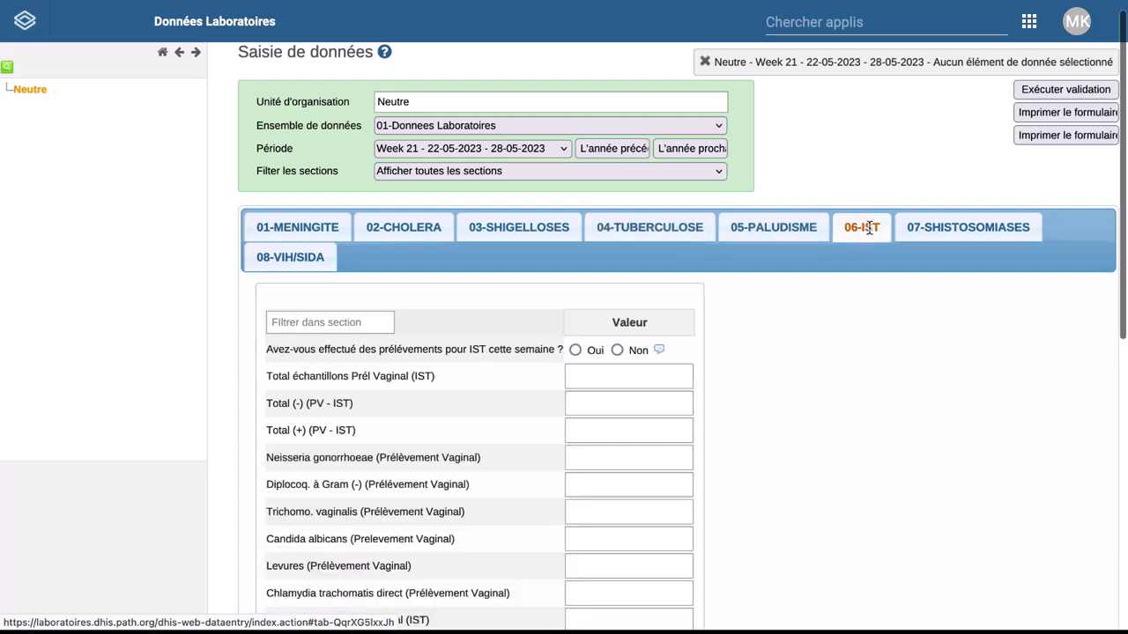
{"action": "left_click", "coordinate": [960, 228]}
{"action": "left_click", "coordinate": [302, 259]}
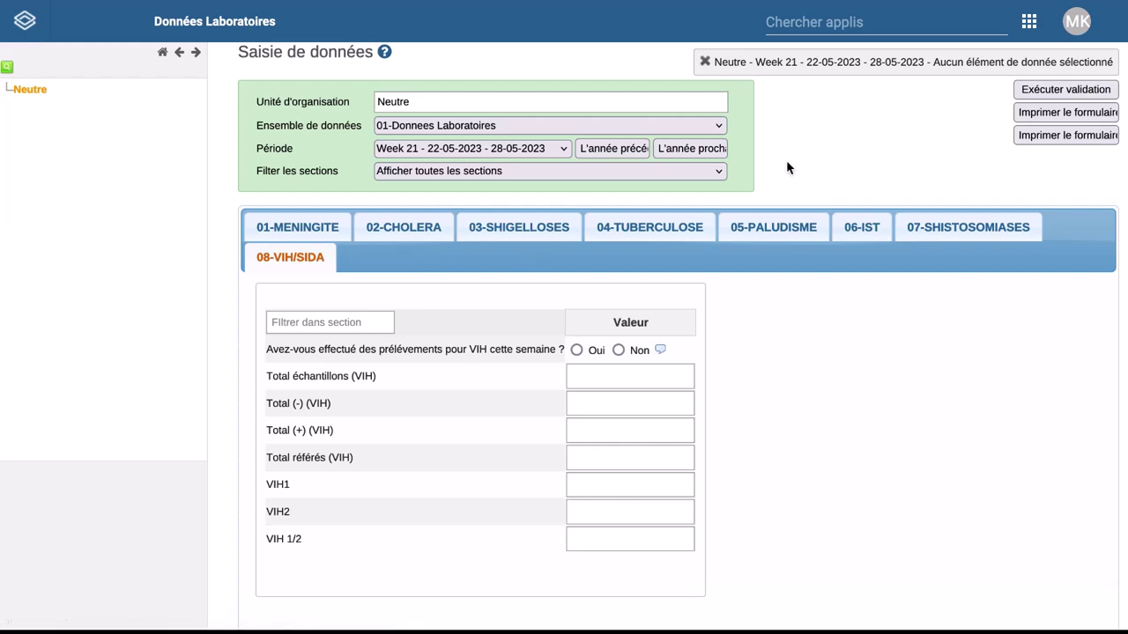
Search for the Import/Export app and open its Data Import form.
{"action": "left_click", "coordinate": [959, 29]}
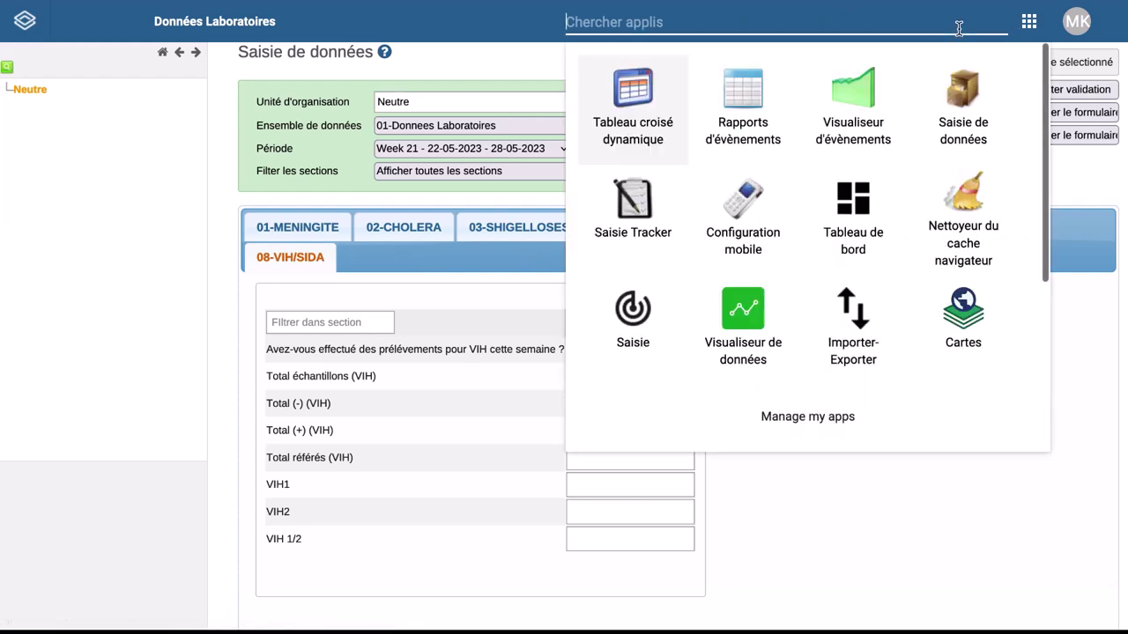
{"action": "type", "text": "imo"}
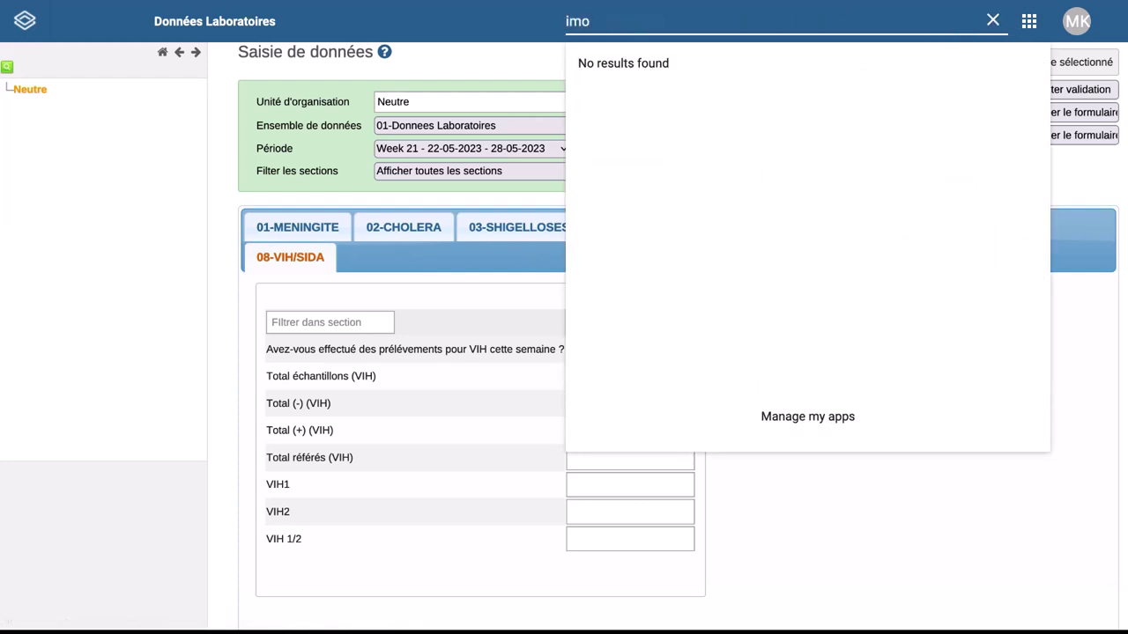
{"action": "key", "text": "BackSpace"}
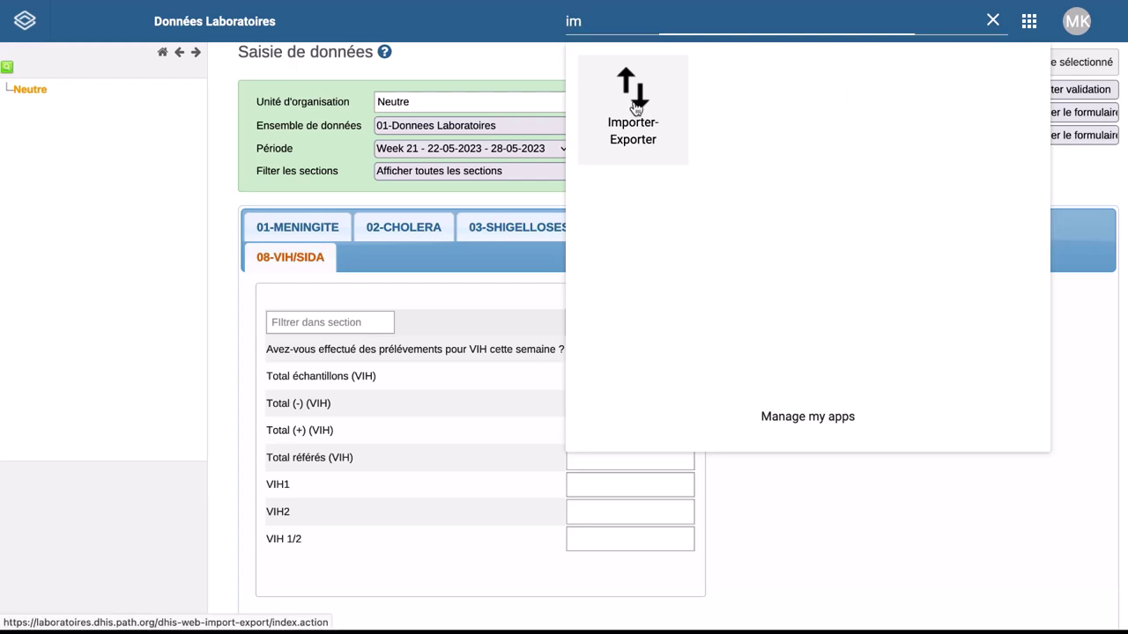
{"action": "left_click", "coordinate": [635, 106]}
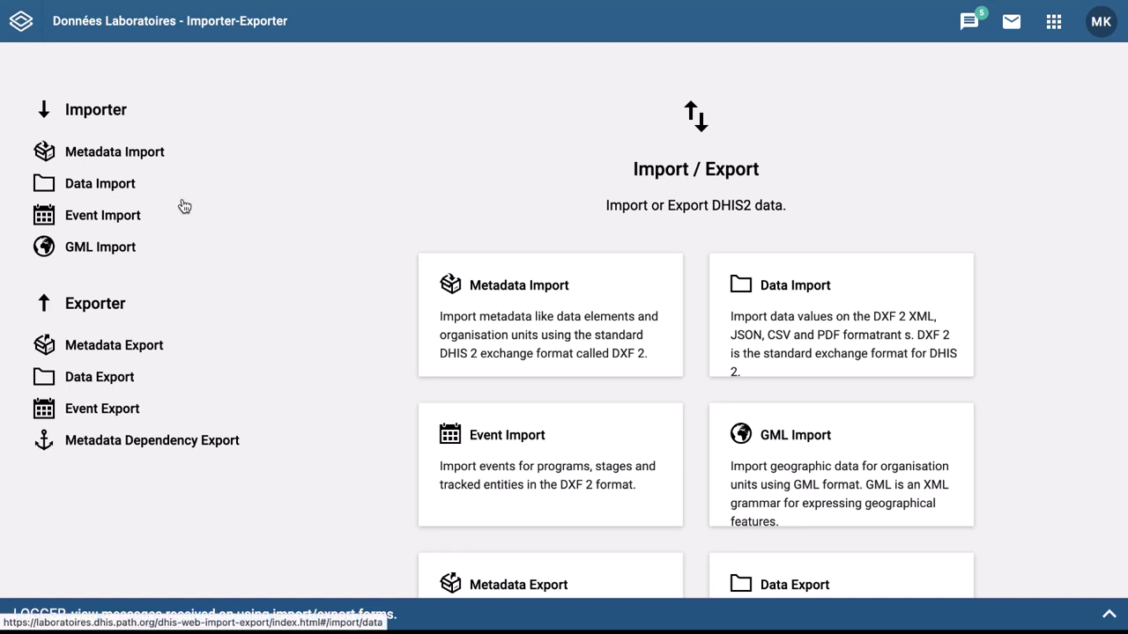
{"action": "left_click", "coordinate": [94, 192]}
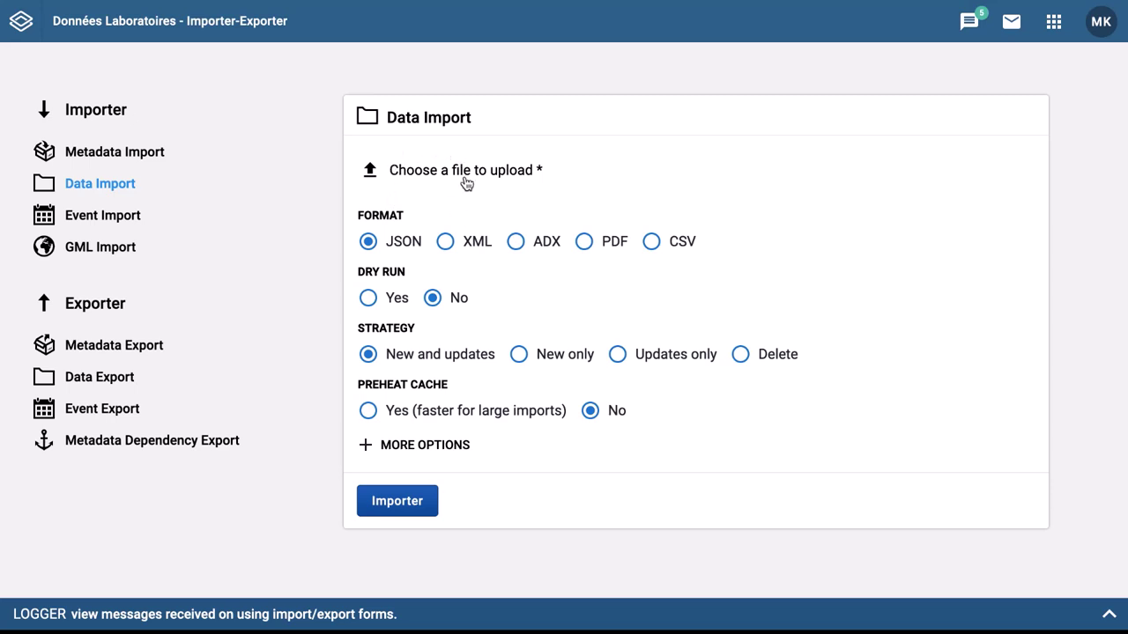
{"action": "left_click", "coordinate": [502, 176]}
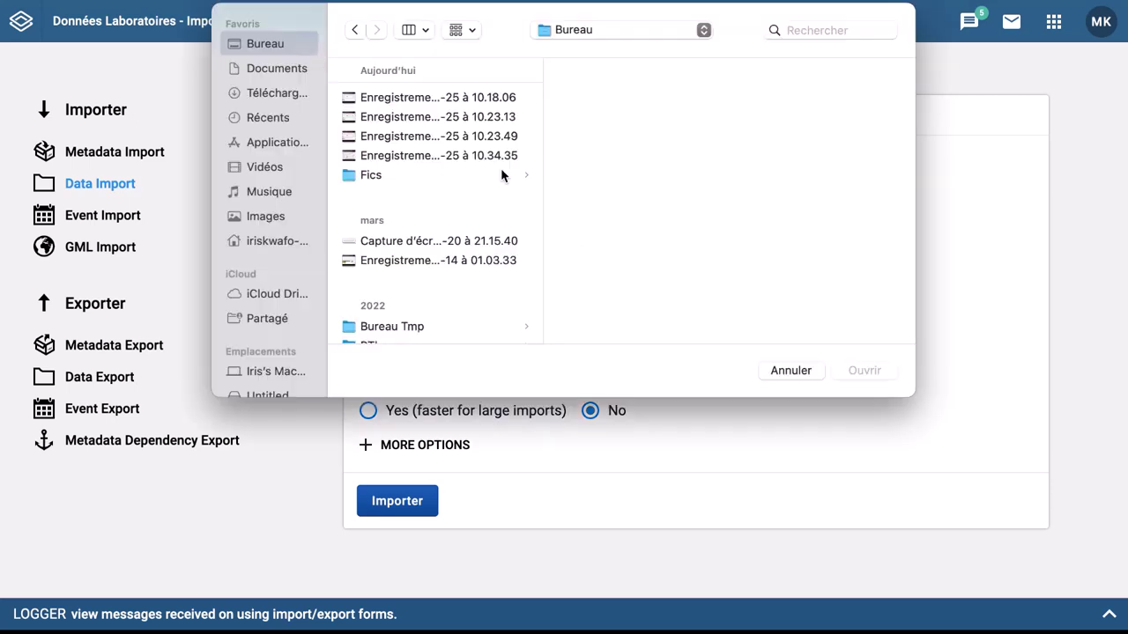
{"action": "left_click", "coordinate": [265, 92]}
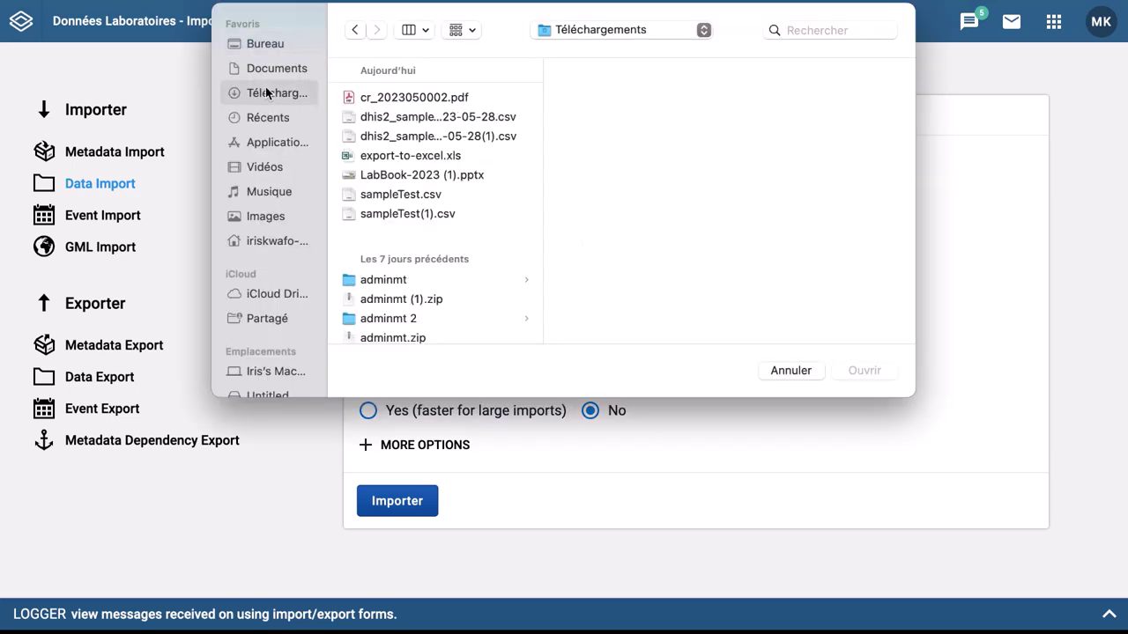
{"action": "left_click", "coordinate": [426, 138]}
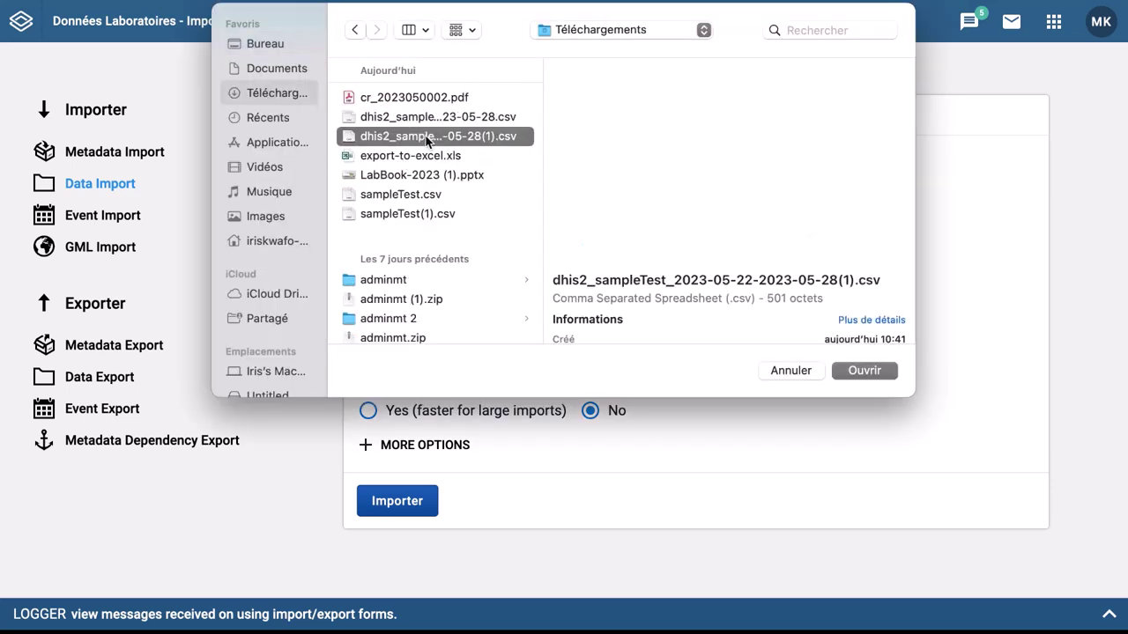
{"action": "left_click", "coordinate": [864, 371]}
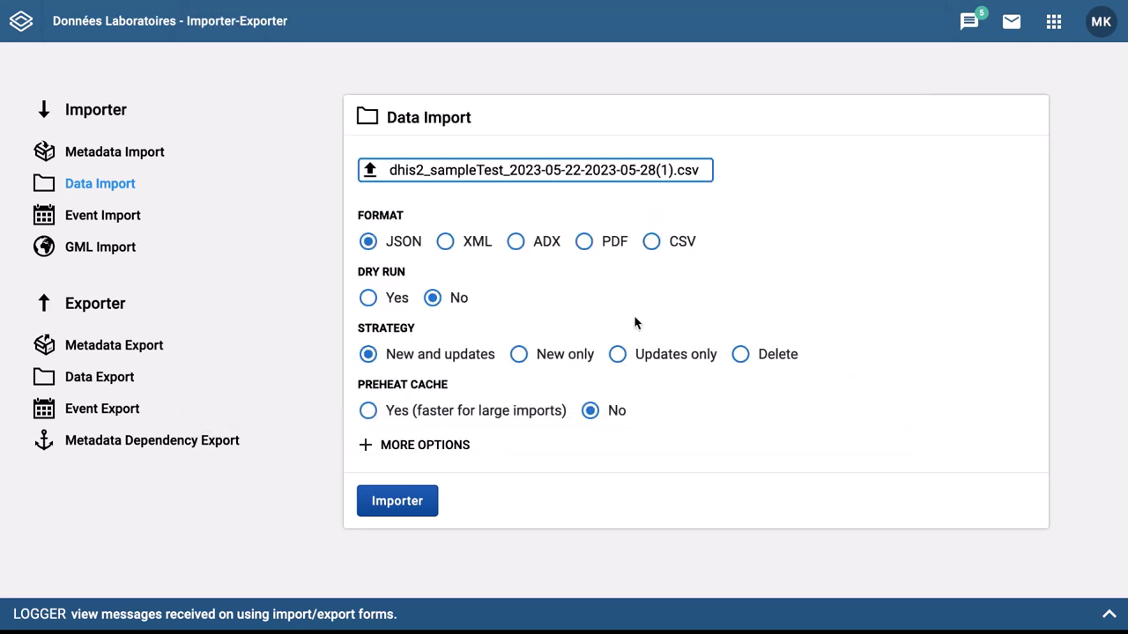
Set the import format to CSV with the first row as header.
{"action": "left_click", "coordinate": [651, 242]}
{"action": "scroll", "coordinate": [610, 324], "scroll_direction": "down", "scroll_amount": 1}
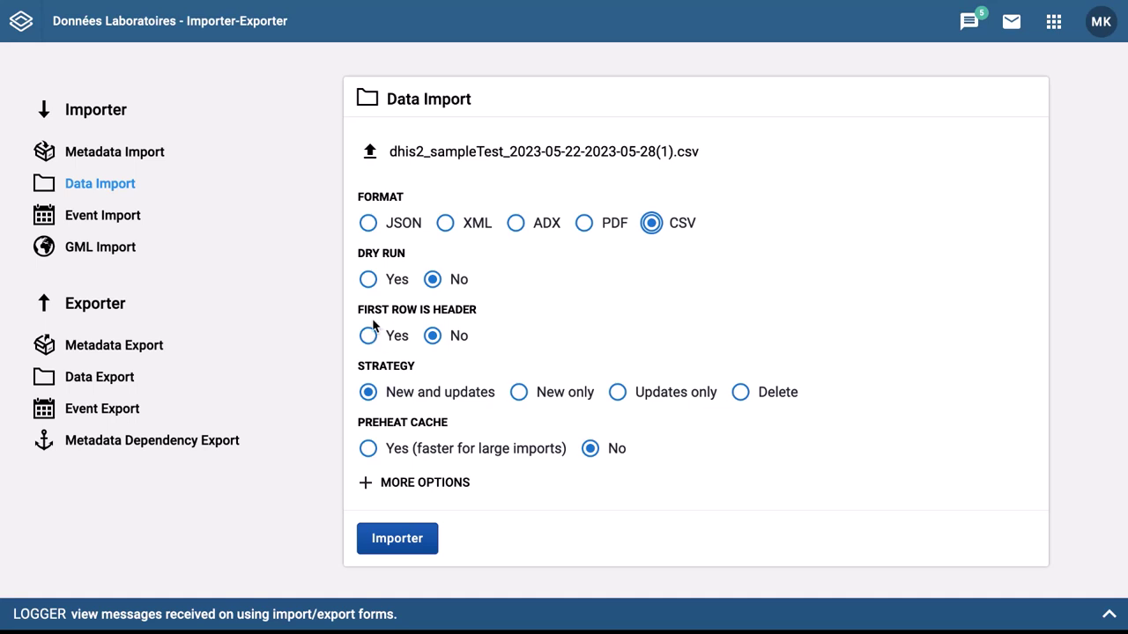
{"action": "left_click", "coordinate": [368, 339]}
Under More Options, set both the data element and org unit id schemes to Name.
{"action": "left_click", "coordinate": [421, 483]}
{"action": "scroll", "coordinate": [421, 484], "scroll_direction": "down", "scroll_amount": 3}
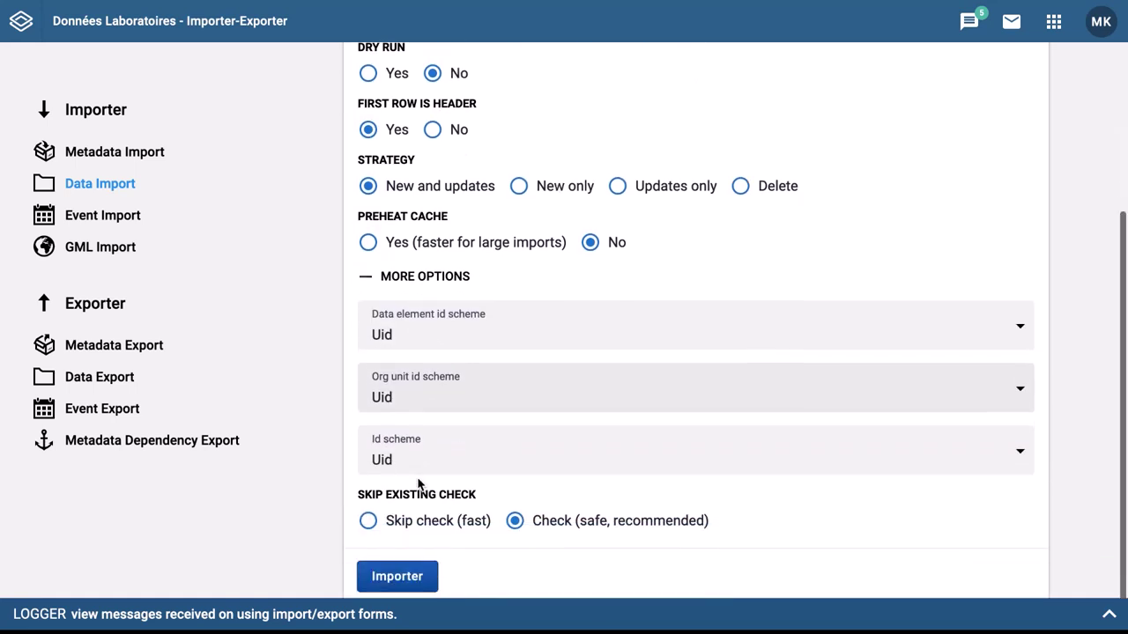
{"action": "left_click", "coordinate": [410, 335]}
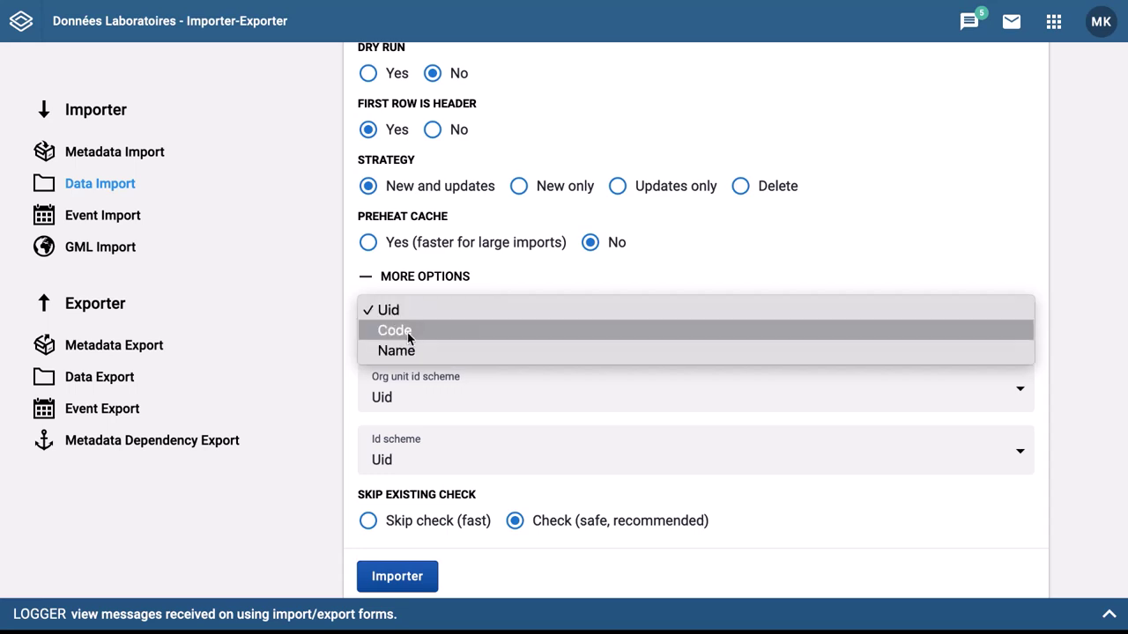
{"action": "left_click", "coordinate": [409, 351]}
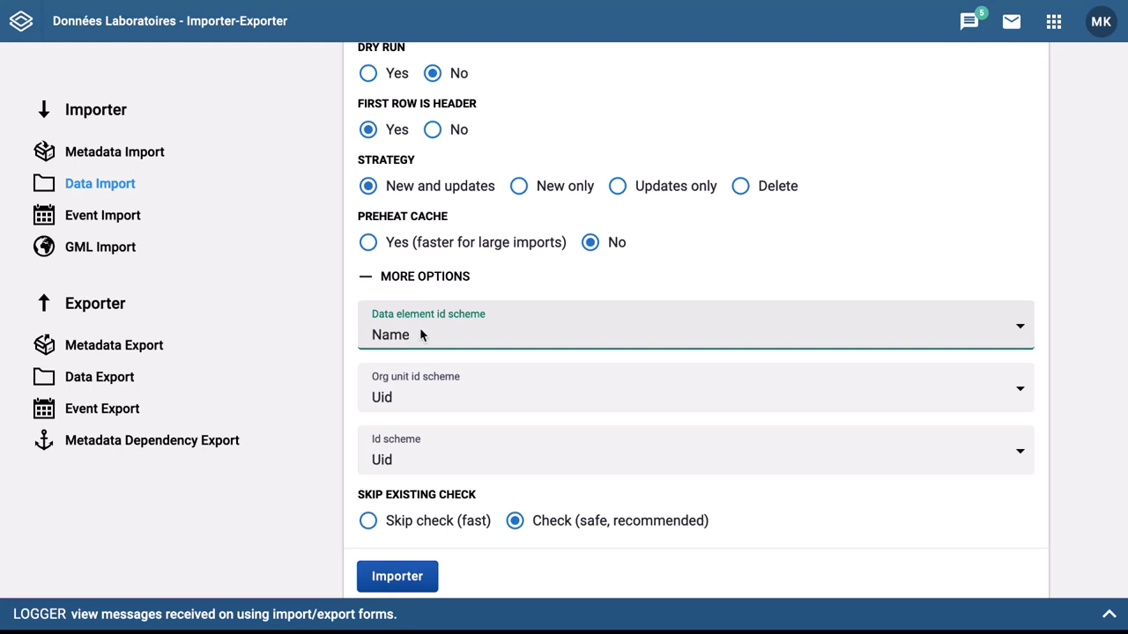
{"action": "scroll", "coordinate": [420, 331], "scroll_direction": "down", "scroll_amount": 1}
{"action": "left_click", "coordinate": [415, 361]}
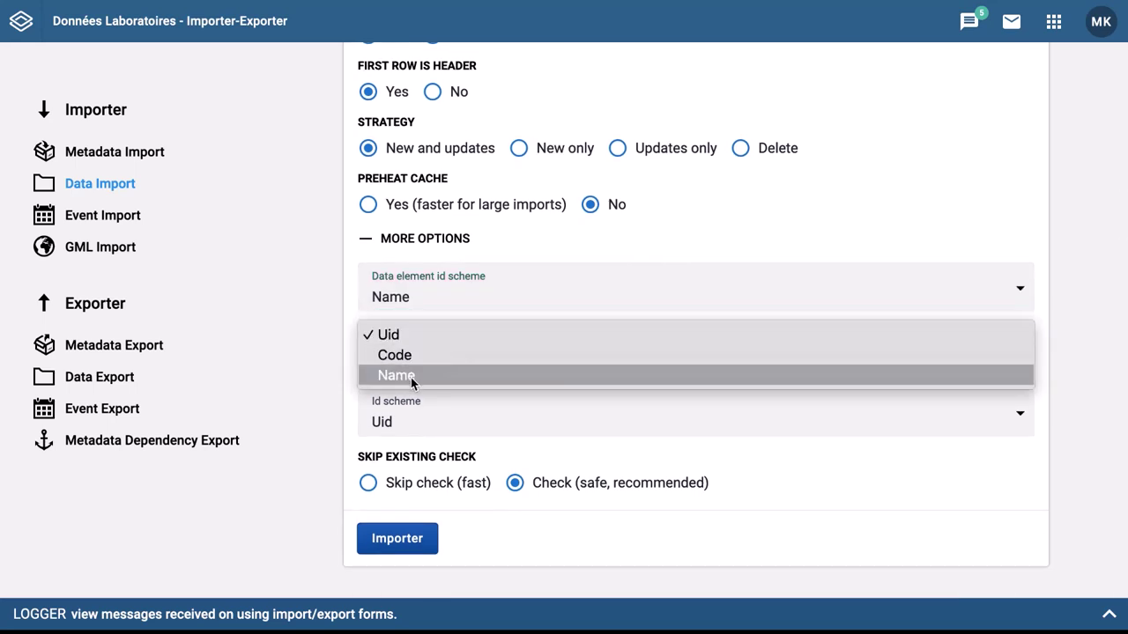
{"action": "left_click", "coordinate": [411, 377]}
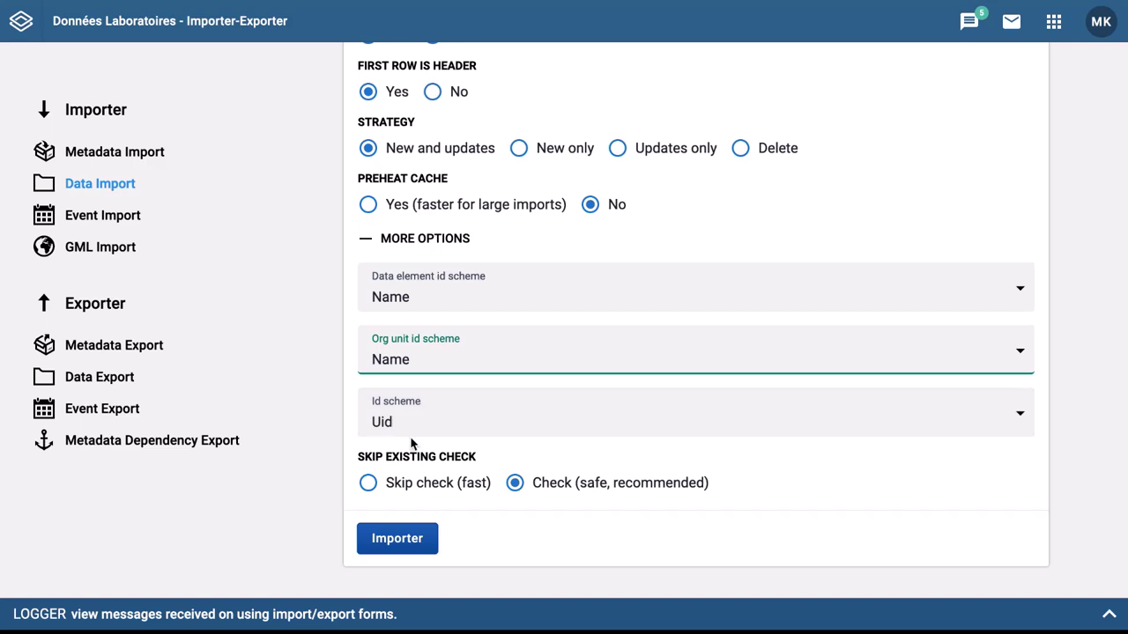
Run the import of the weekly data values.
{"action": "left_click", "coordinate": [426, 537]}
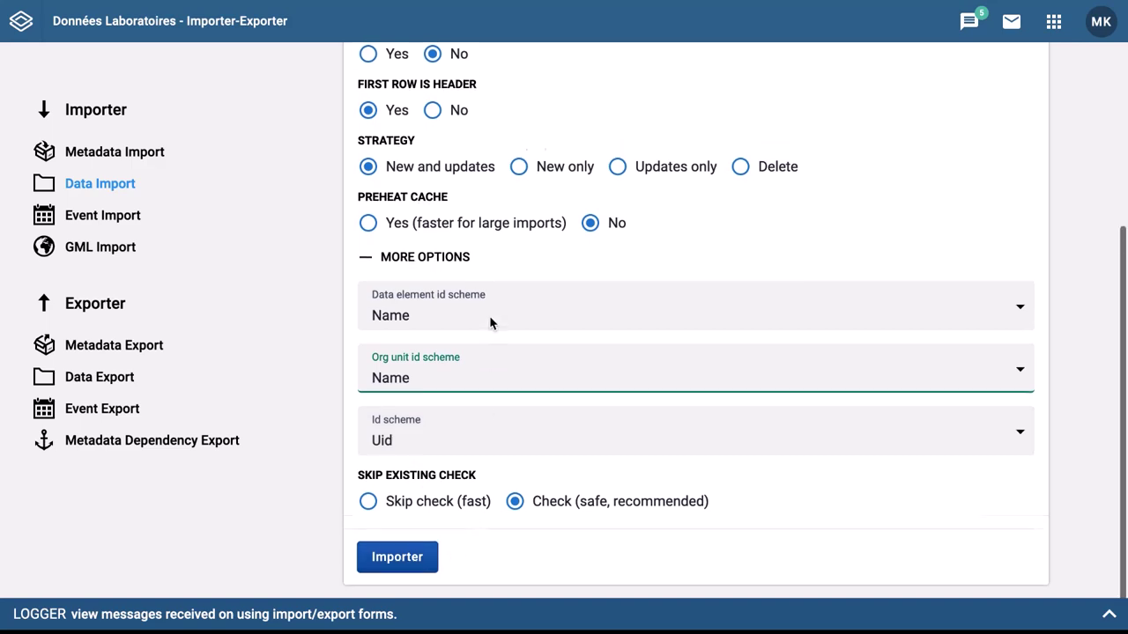
{"action": "scroll", "coordinate": [489, 323], "scroll_direction": "down", "scroll_amount": 3}
{"action": "left_click", "coordinate": [397, 539]}
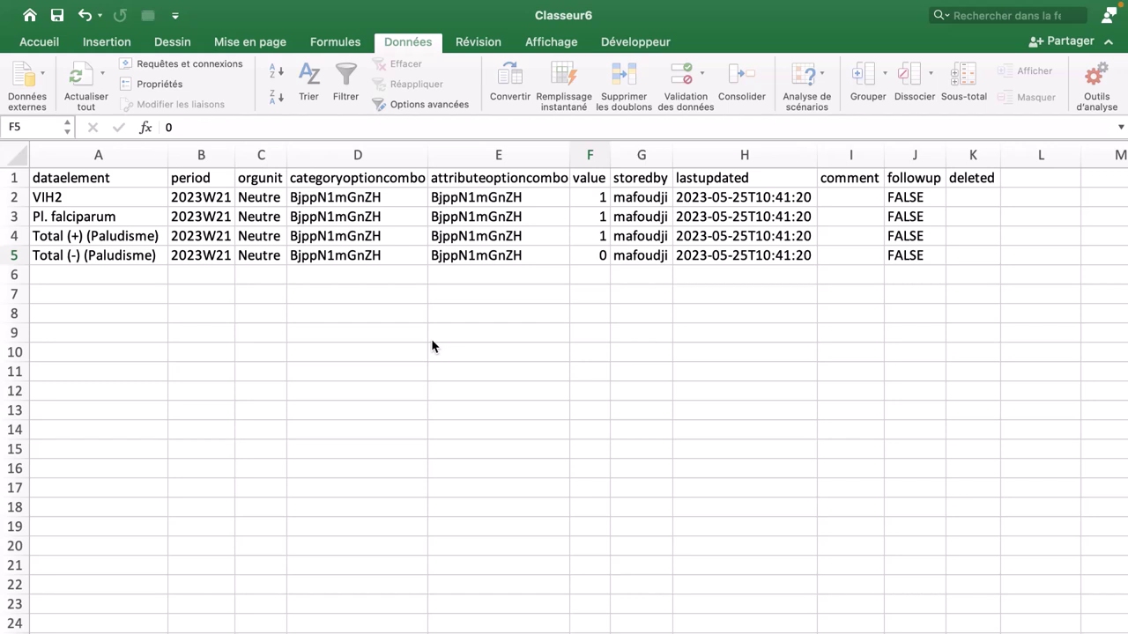
Select Excel rows 2–5, then return to DHIS2's Import Summary showing 4 created.
{"action": "left_click_drag", "start_coordinate": [14, 198], "coordinate": [14, 256]}
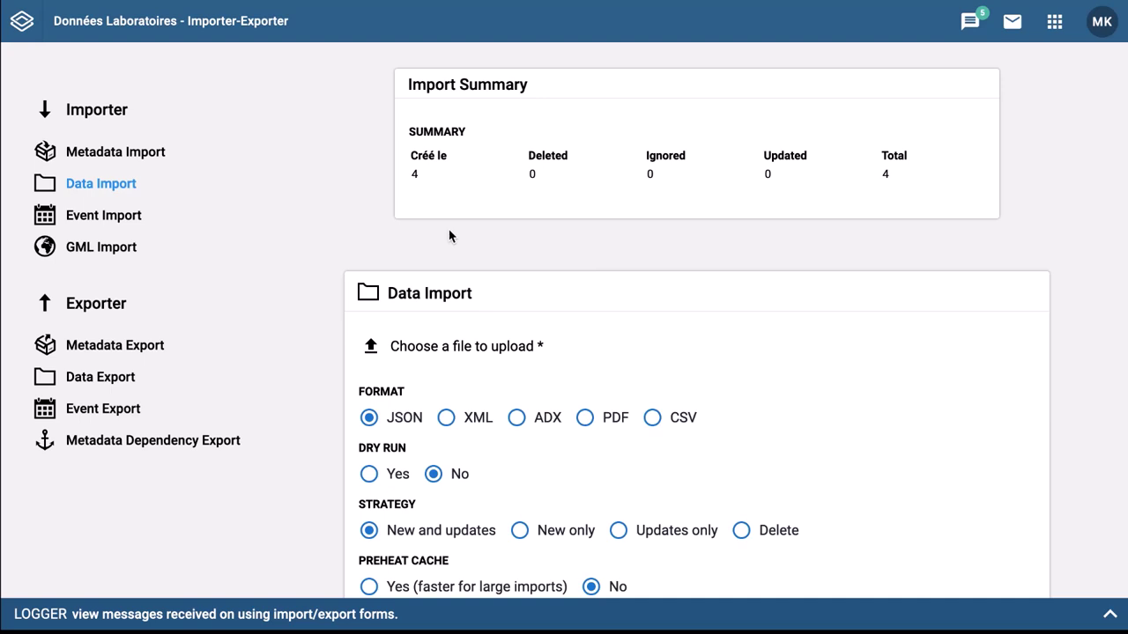
{"action": "left_click", "coordinate": [1054, 21]}
{"action": "left_click", "coordinate": [774, 249]}
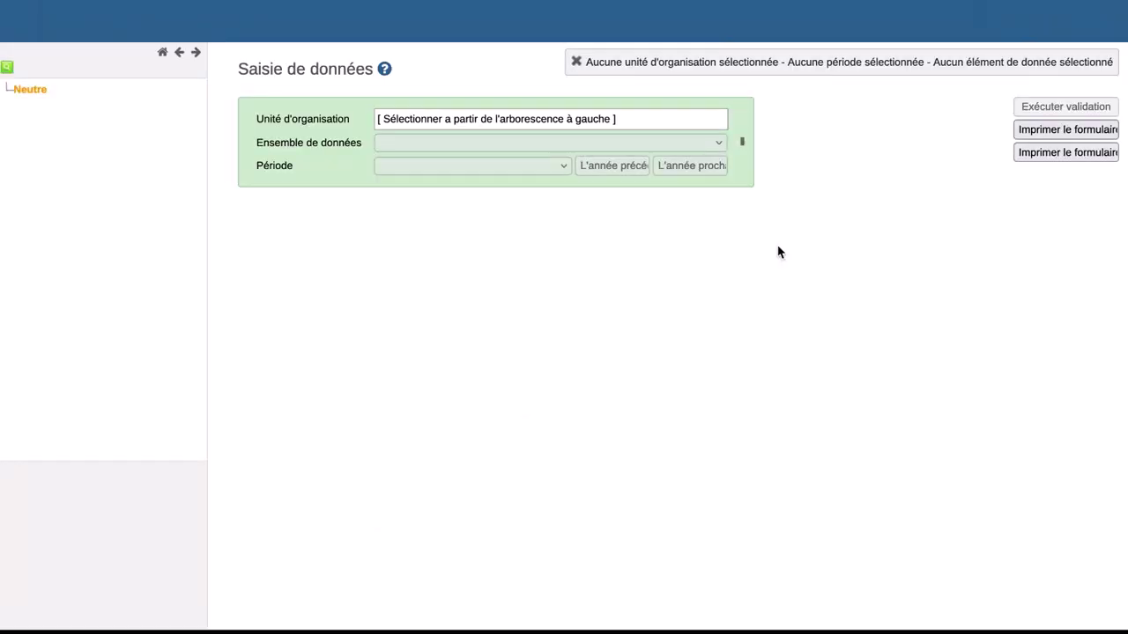
{"action": "left_click", "coordinate": [463, 143]}
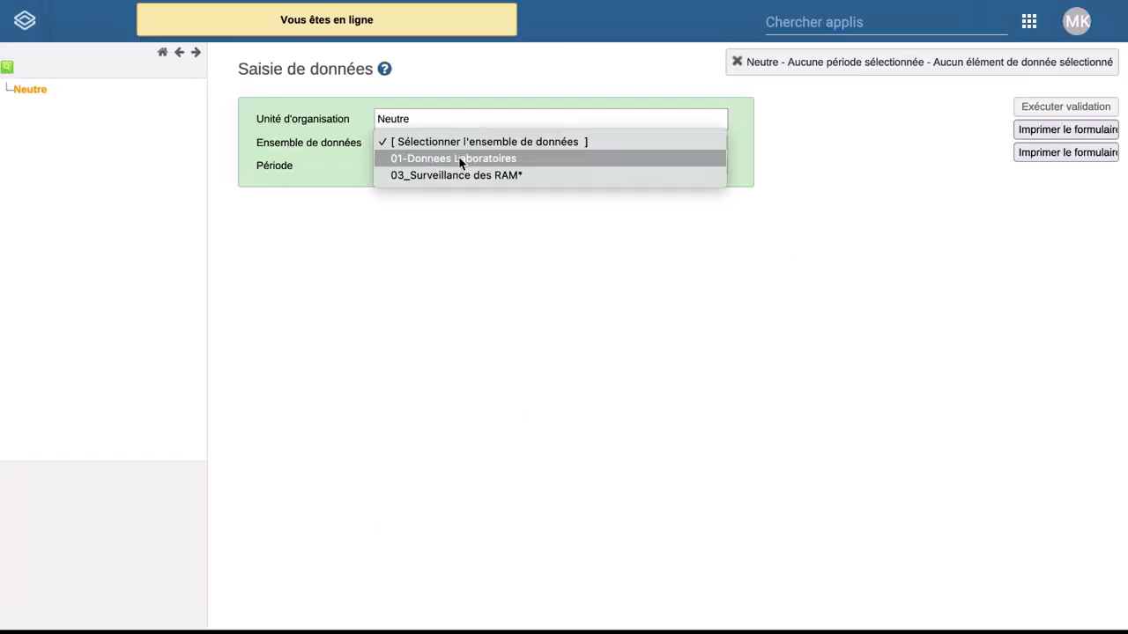
{"action": "left_click", "coordinate": [458, 157]}
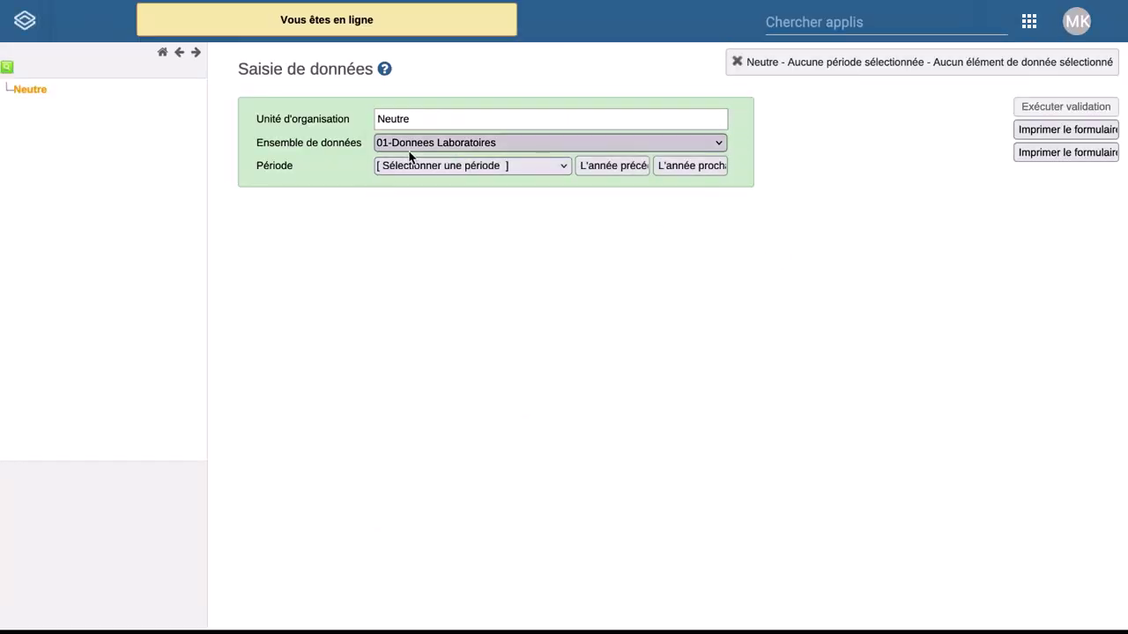
{"action": "left_click", "coordinate": [468, 170]}
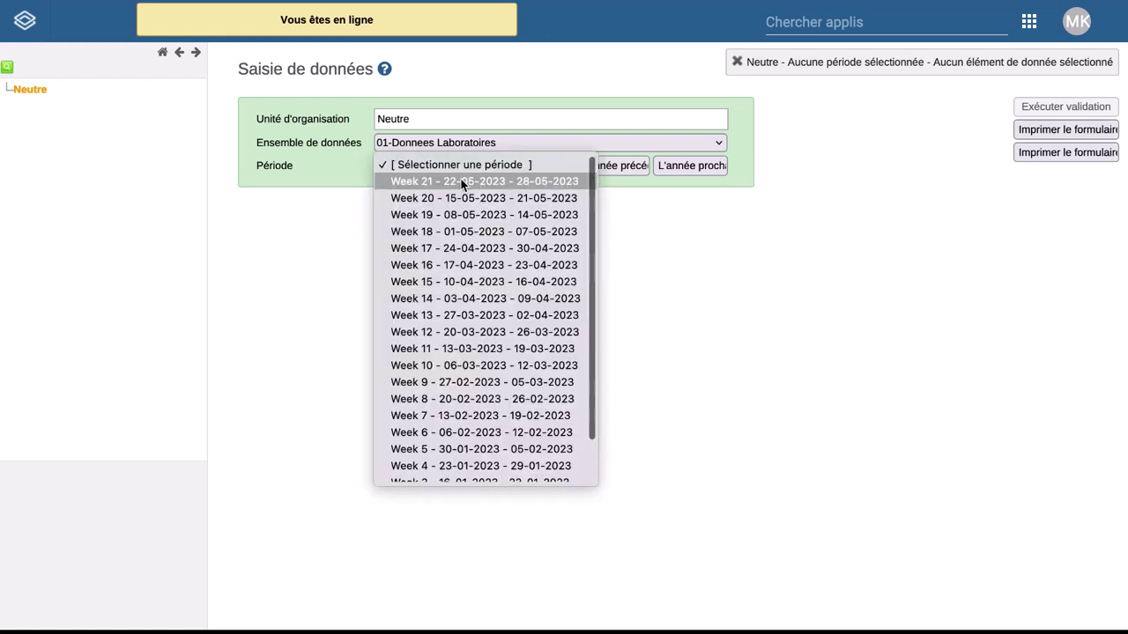
{"action": "left_click", "coordinate": [462, 180]}
{"action": "scroll", "coordinate": [555, 309], "scroll_direction": "down", "scroll_amount": 2}
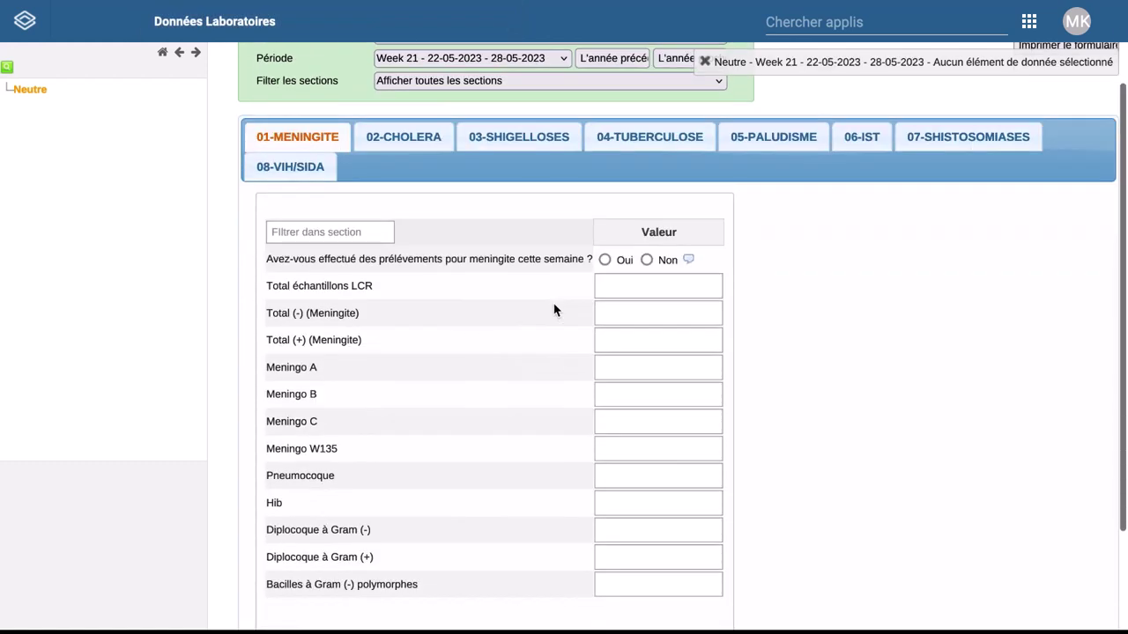
Check the Paludisme and VIH/SIDA values, re-entering the VIH2 value as 1.
{"action": "left_click", "coordinate": [775, 139]}
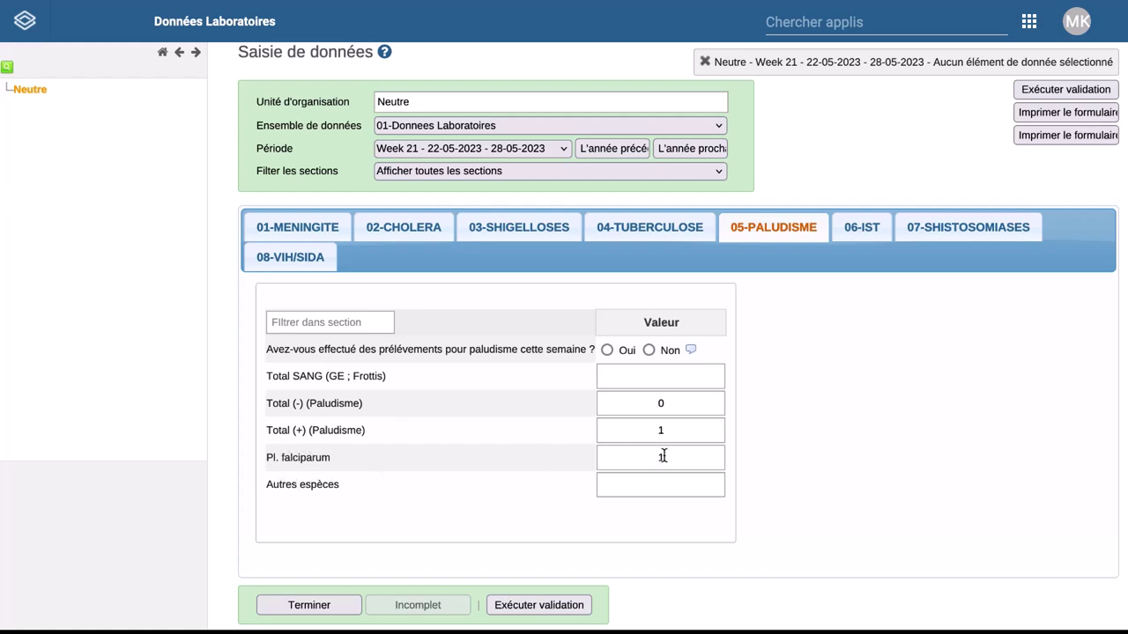
{"action": "left_click", "coordinate": [307, 264]}
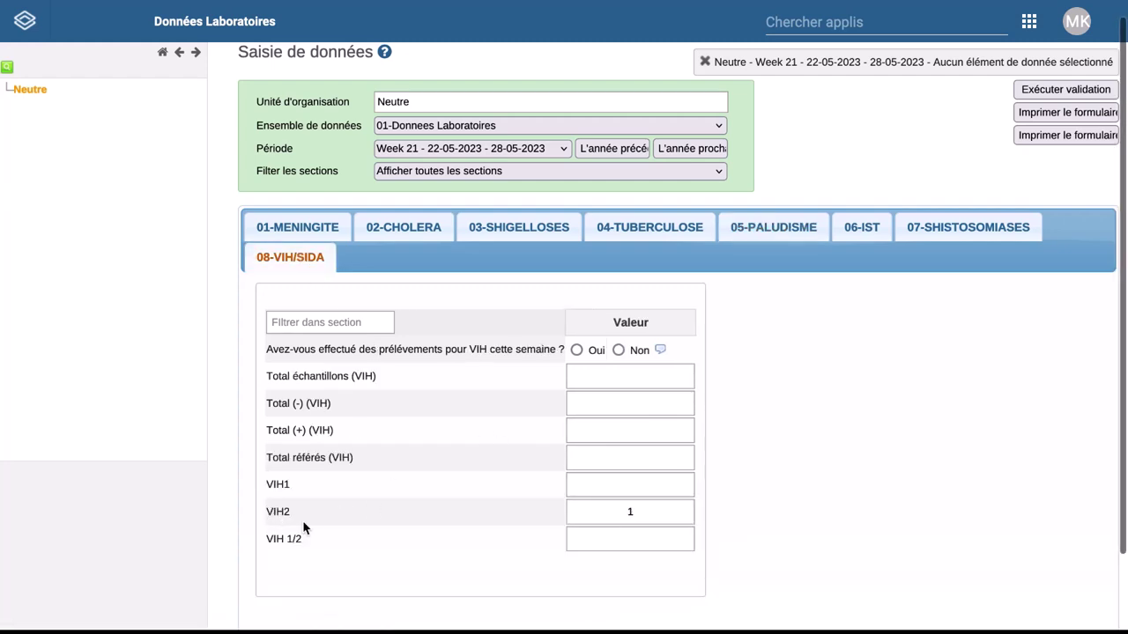
{"action": "left_click", "coordinate": [628, 511]}
{"action": "key", "text": "BackSpace"}
{"action": "type", "text": "1"}
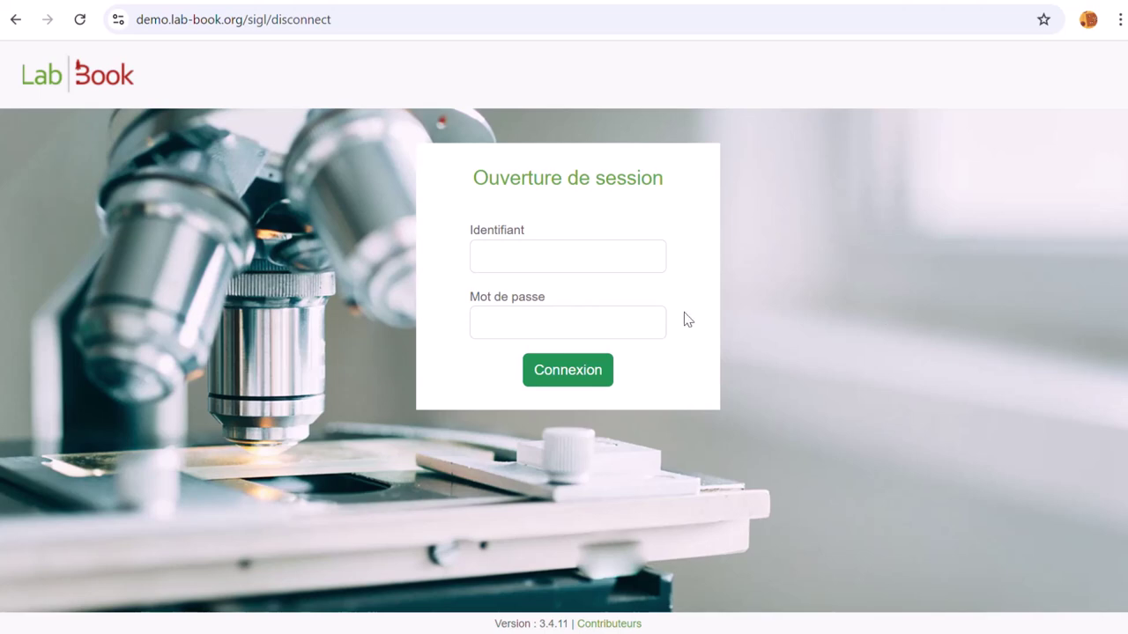
Log in with the biologist account credentials and go to Paramétrages > Configuration DHIS2.
{"action": "left_click", "coordinate": [561, 264]}
{"action": "type", "text": "biologiste"}
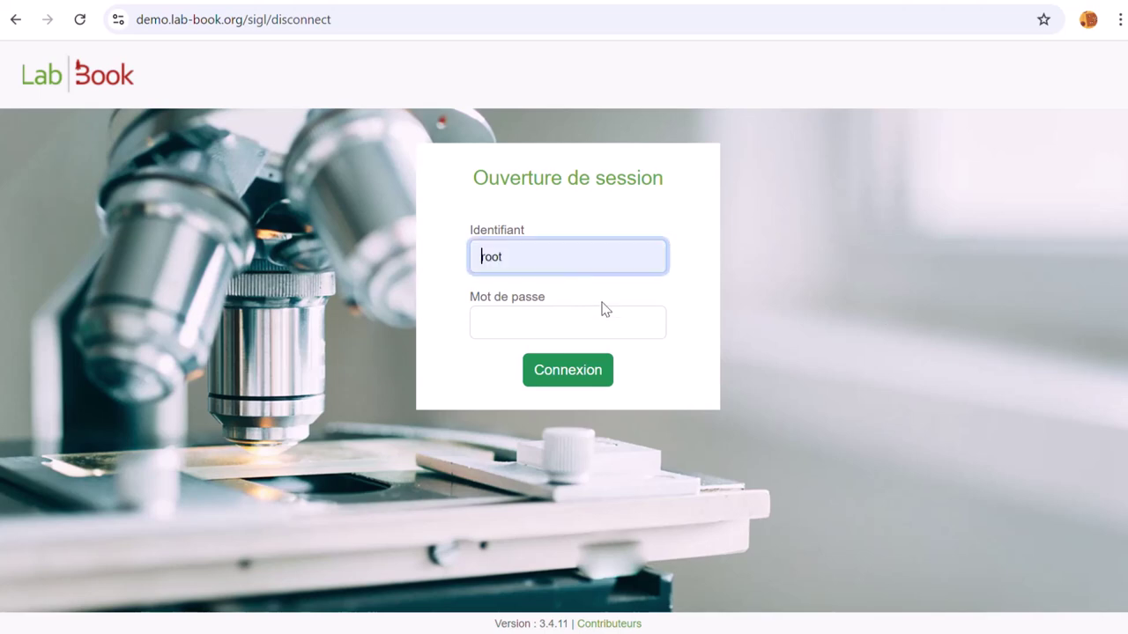
{"action": "left_click", "coordinate": [575, 329]}
{"action": "type", "text": "••••••••••"}
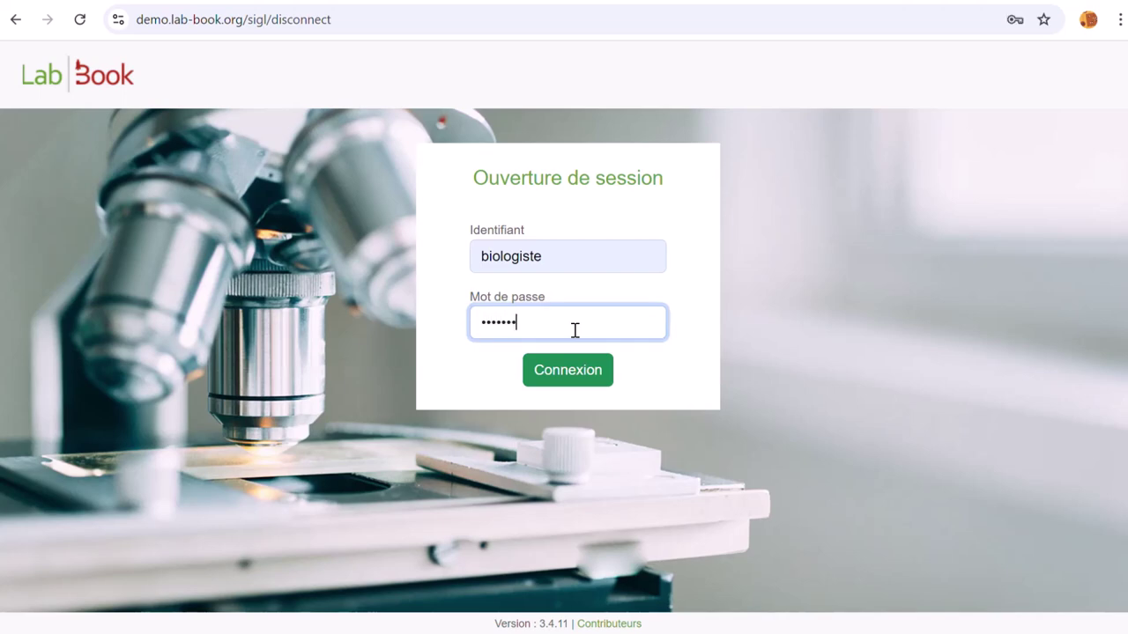
{"action": "left_click", "coordinate": [575, 375]}
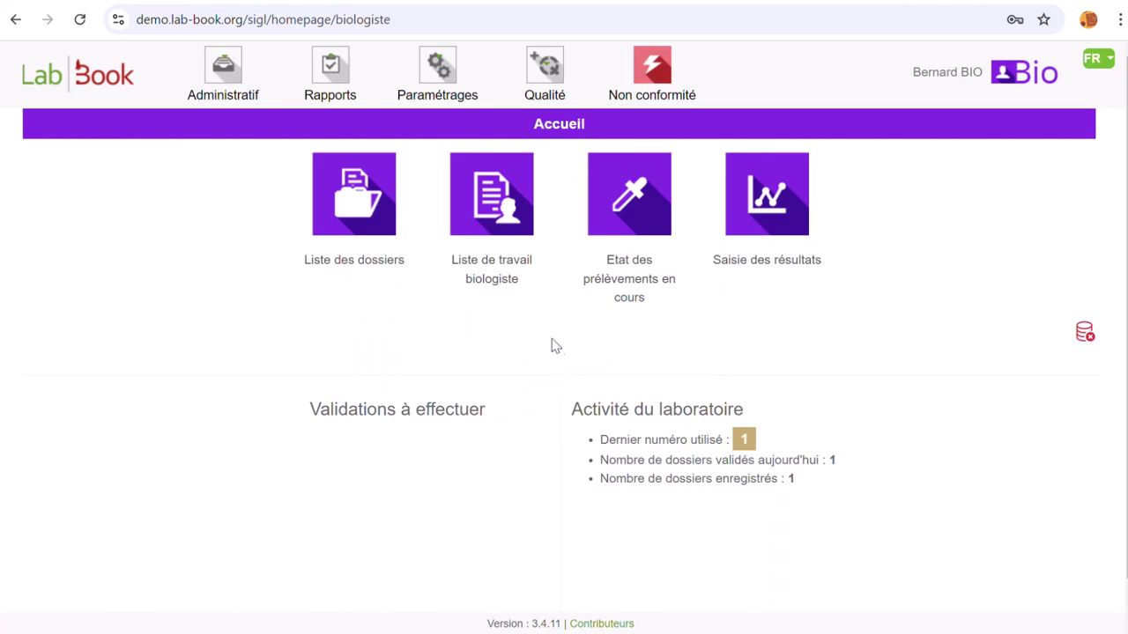
{"action": "mouse_move", "coordinate": [445, 68]}
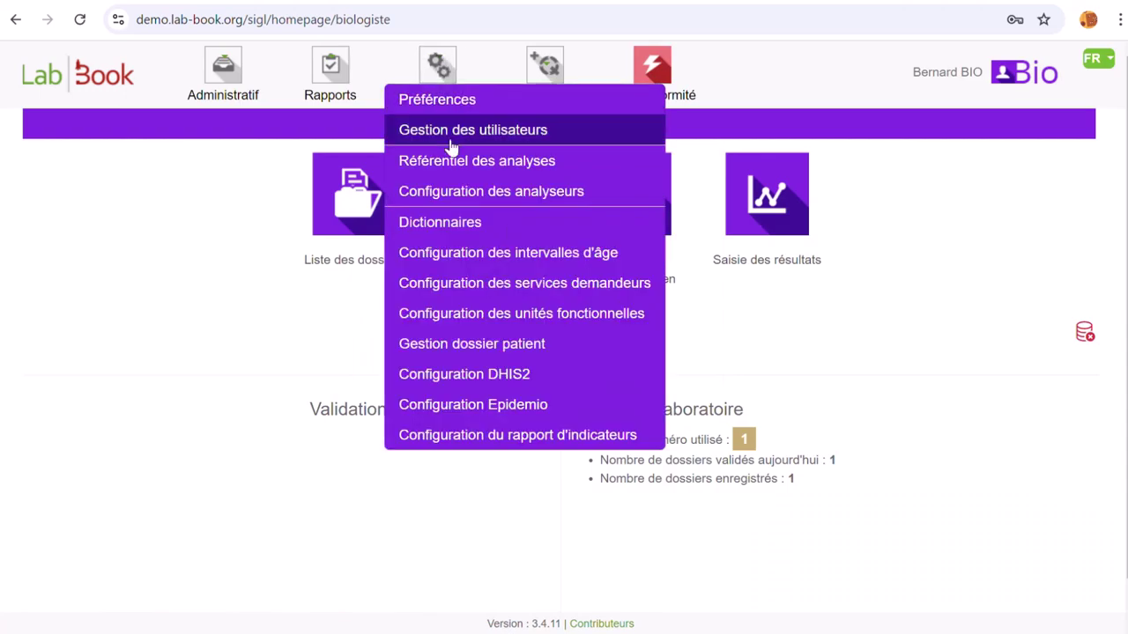
{"action": "left_click", "coordinate": [472, 376]}
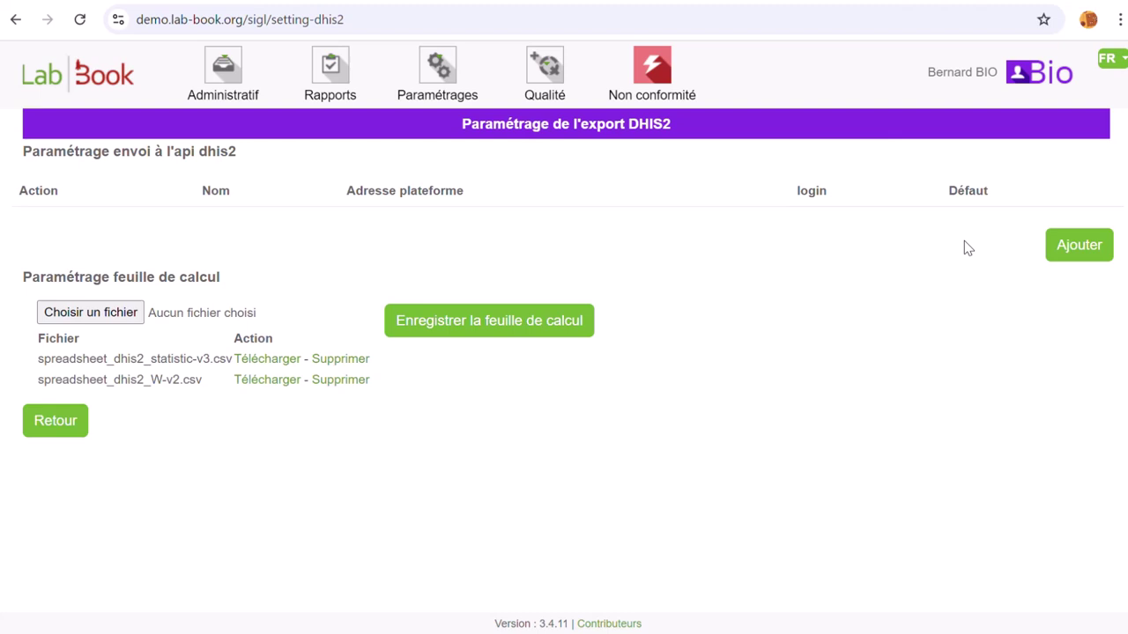
Add API platform 'test dhis2' with its login, password and server address ending /api, default Oui.
{"action": "left_click", "coordinate": [1077, 254]}
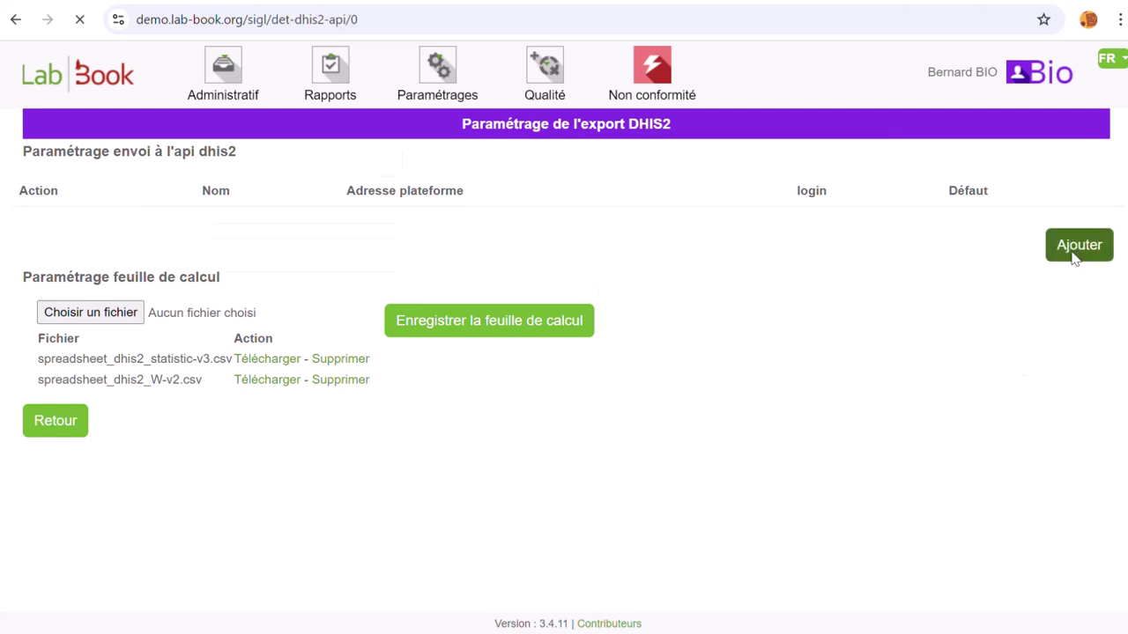
{"action": "left_click", "coordinate": [282, 171]}
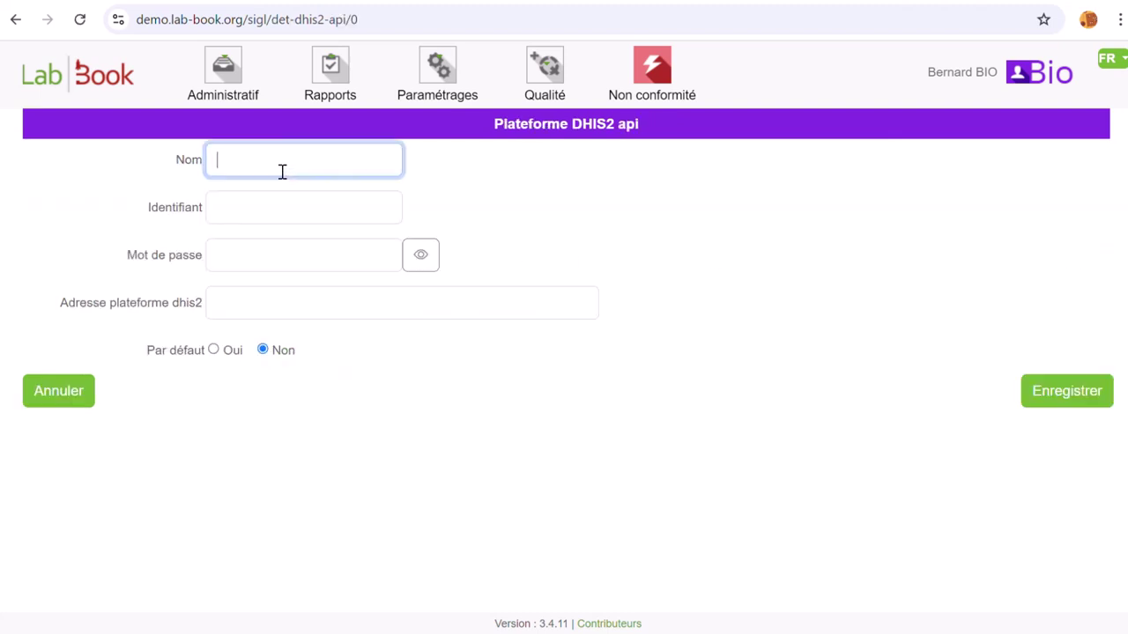
{"action": "type", "text": "test dhis2"}
{"action": "left_click", "coordinate": [264, 214]}
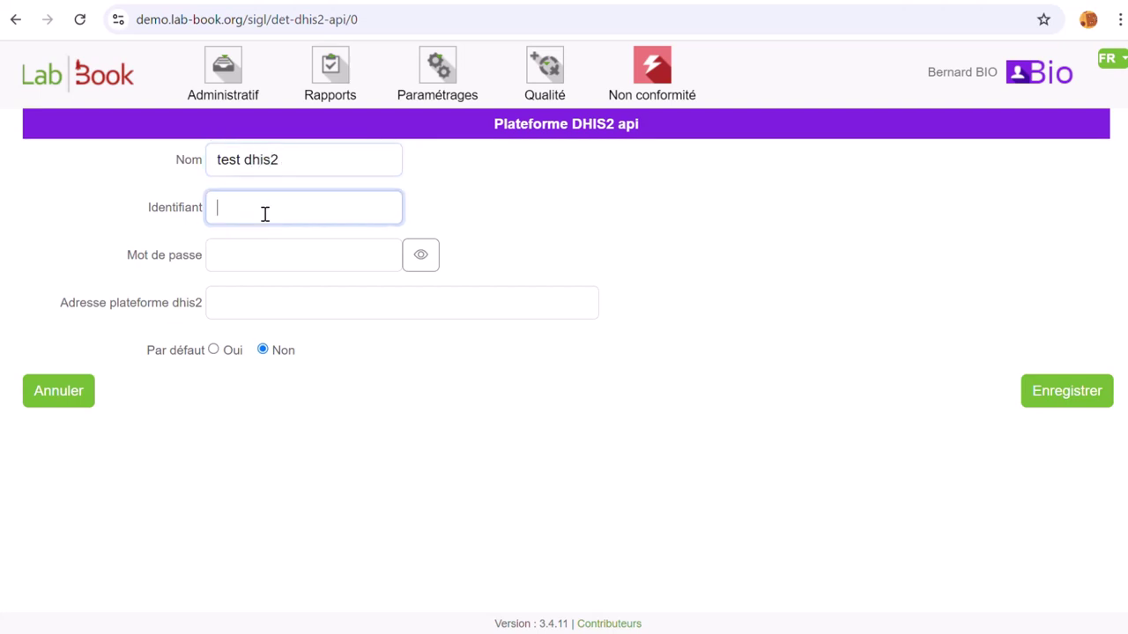
{"action": "type", "text": "mafoudji"}
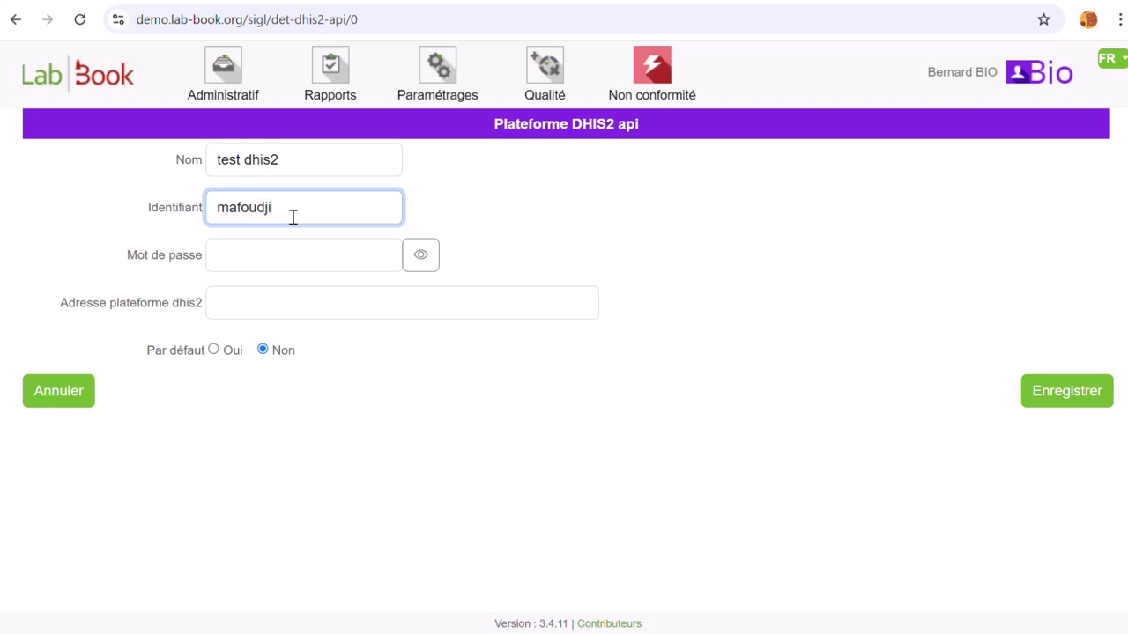
{"action": "left_click", "coordinate": [283, 259]}
{"action": "type", "text": "*********"}
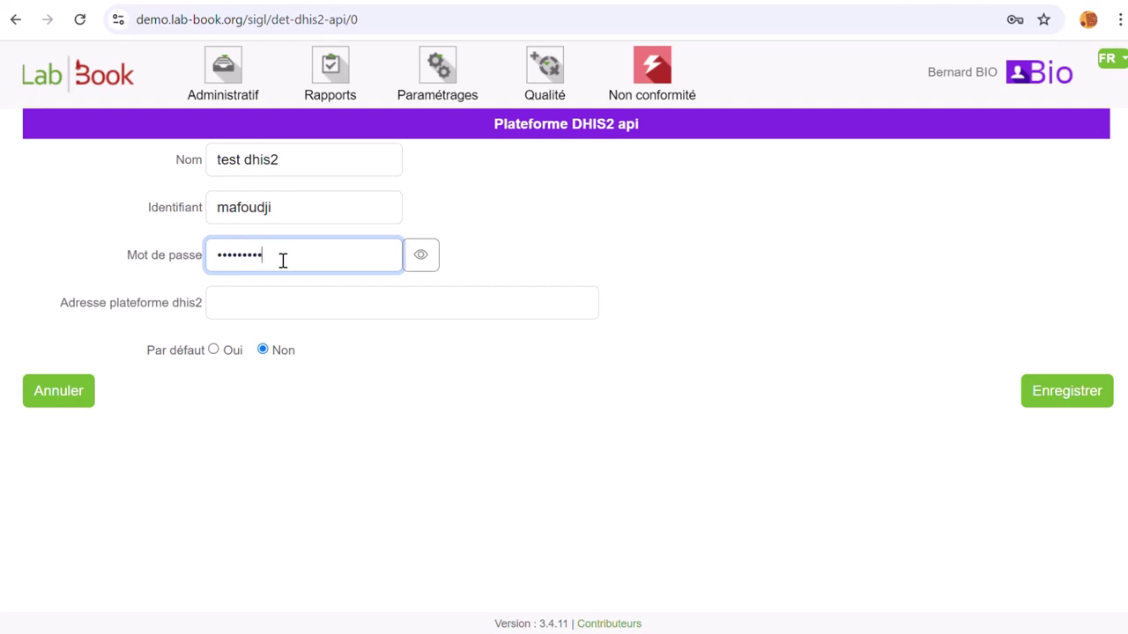
{"action": "left_click", "coordinate": [264, 316]}
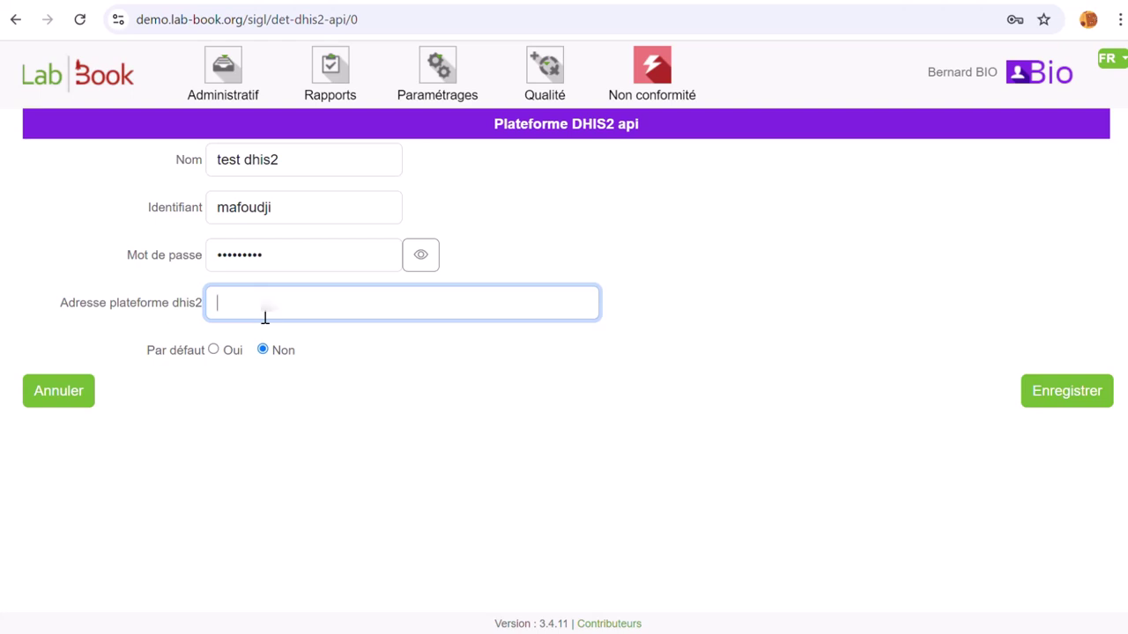
{"action": "key", "text": "ctrl+v"}
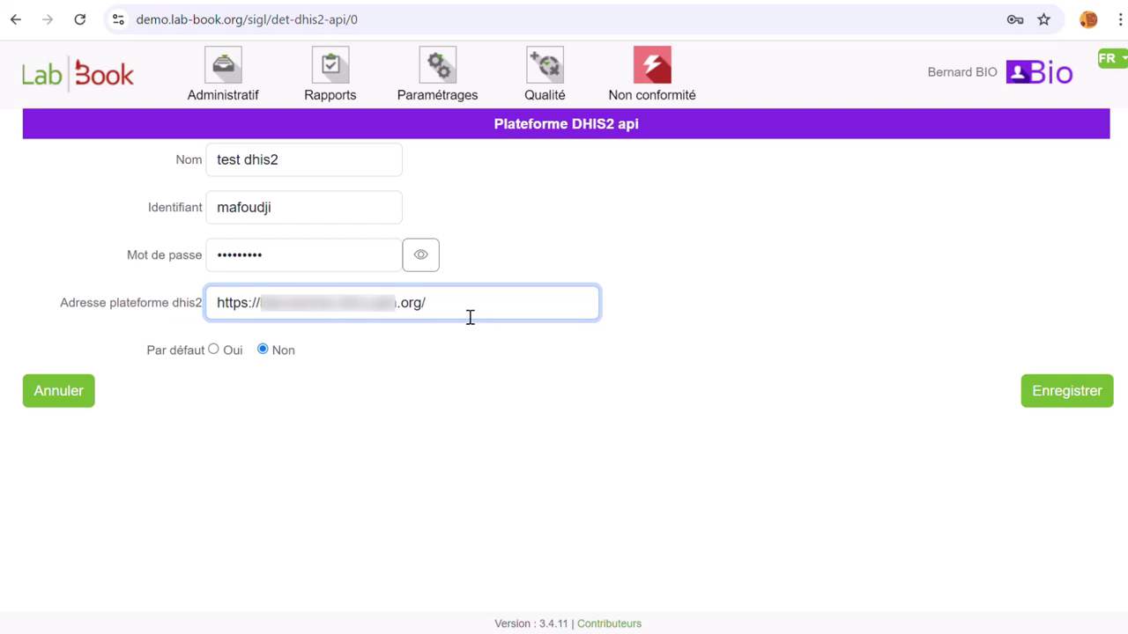
{"action": "type", "text": "api"}
{"action": "left_click", "coordinate": [214, 350]}
Save the test dhis2 platform, then check the mapping sheet's A2 label and G2–G3 orgunit codes.
{"action": "left_click", "coordinate": [1066, 396]}
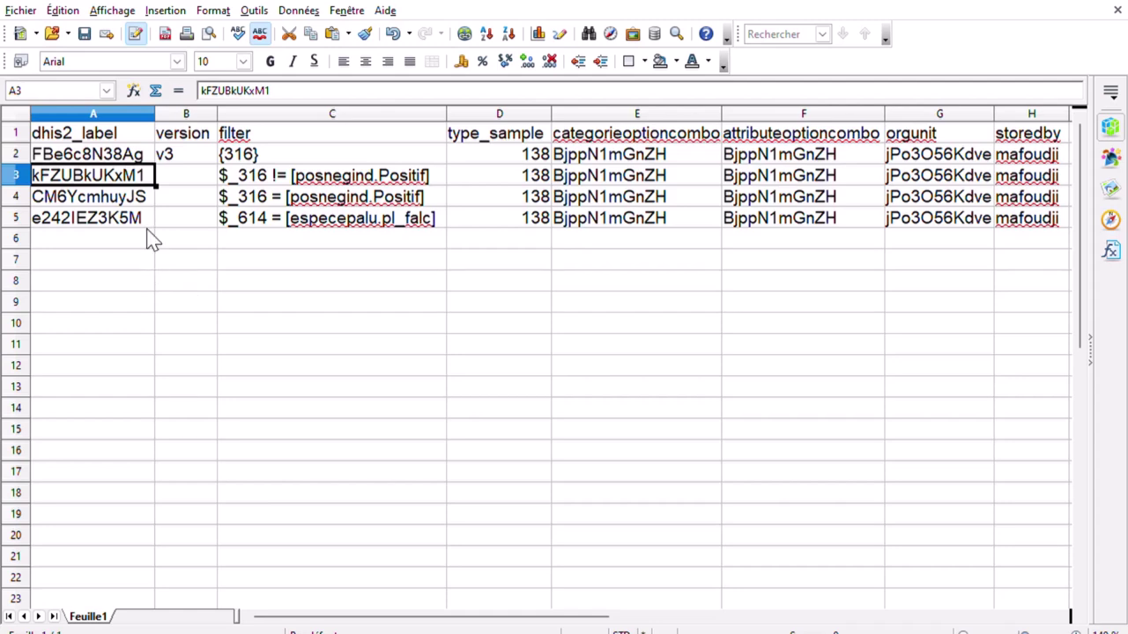
{"action": "key", "text": "Up"}
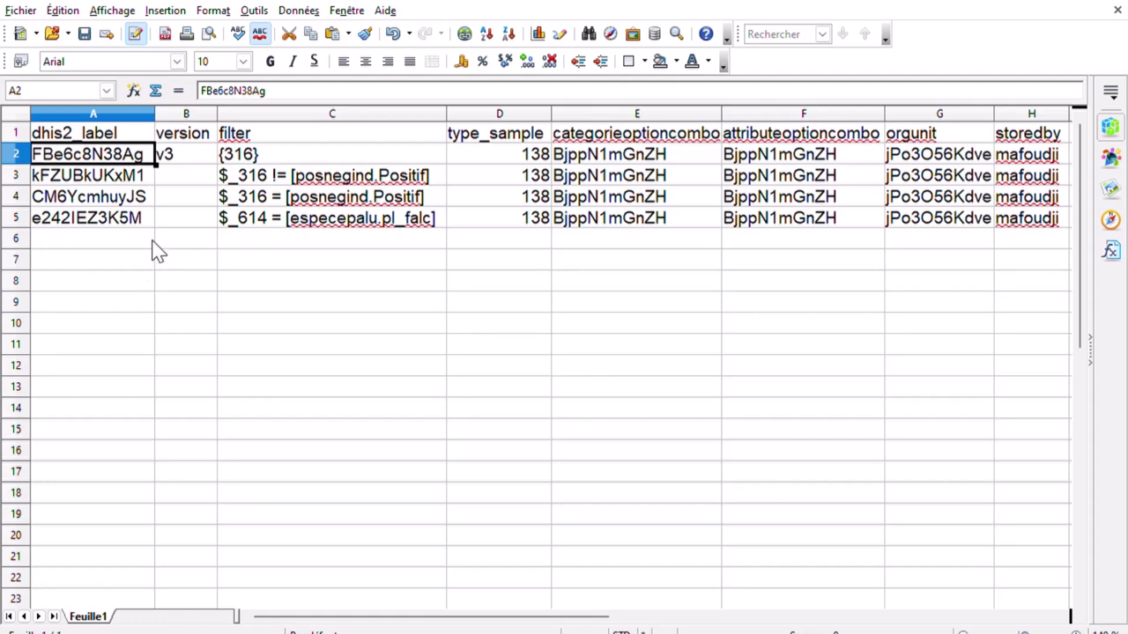
{"action": "left_click", "coordinate": [939, 155]}
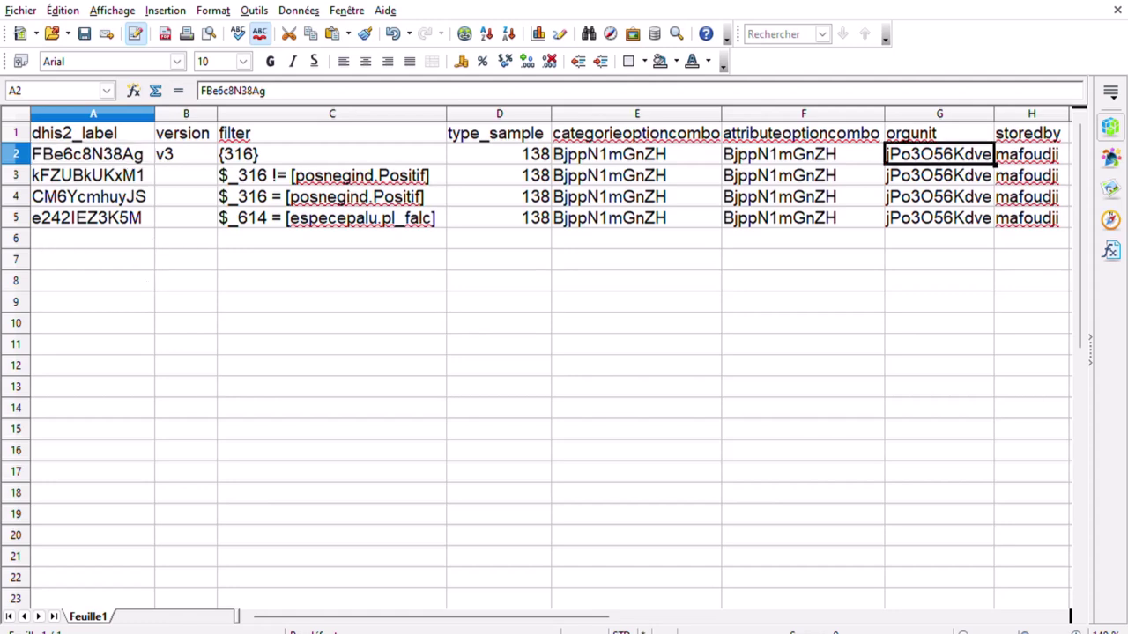
{"action": "left_click", "coordinate": [939, 176]}
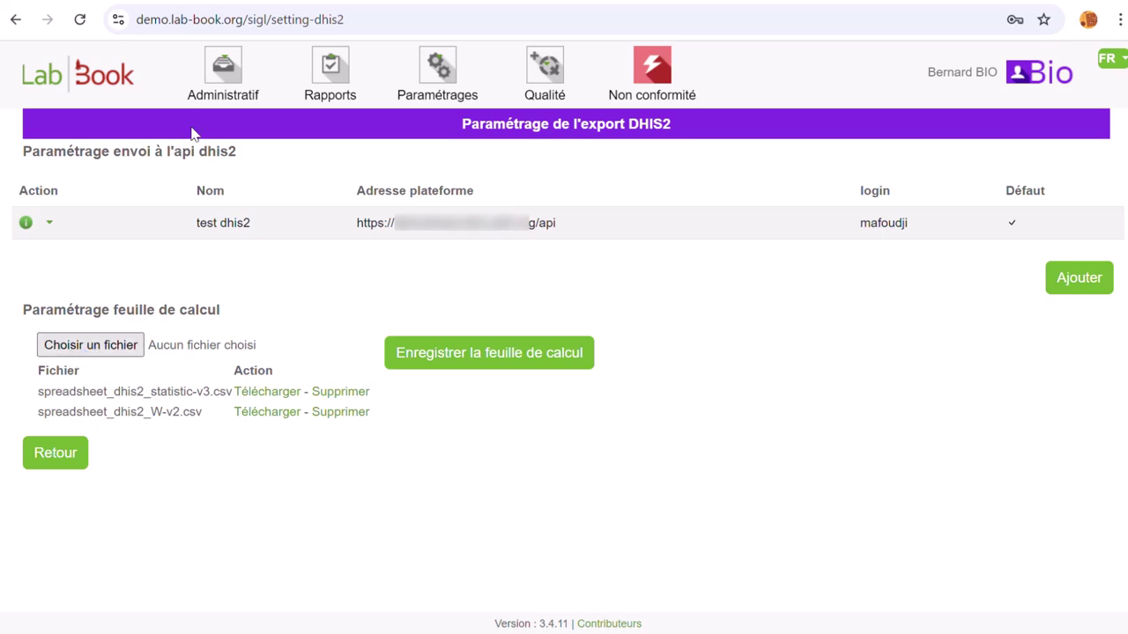
Upload testAPIDHIS2.csv and save it as a DHIS2 spreadsheet.
{"action": "left_click", "coordinate": [994, 611]}
{"action": "left_click", "coordinate": [493, 364]}
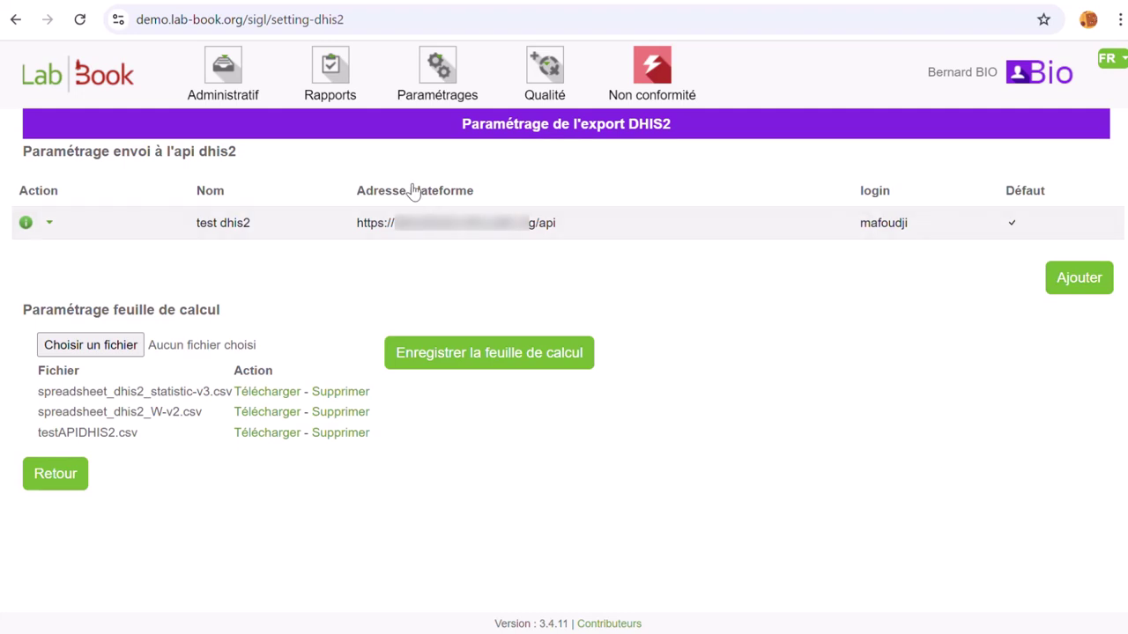
Set a weekly (Hebdomadaire) 09/09/2024–15/09/2024 export using testAPIDHIS2.csv in Rapports > Export DHIS2.
{"action": "mouse_move", "coordinate": [337, 74]}
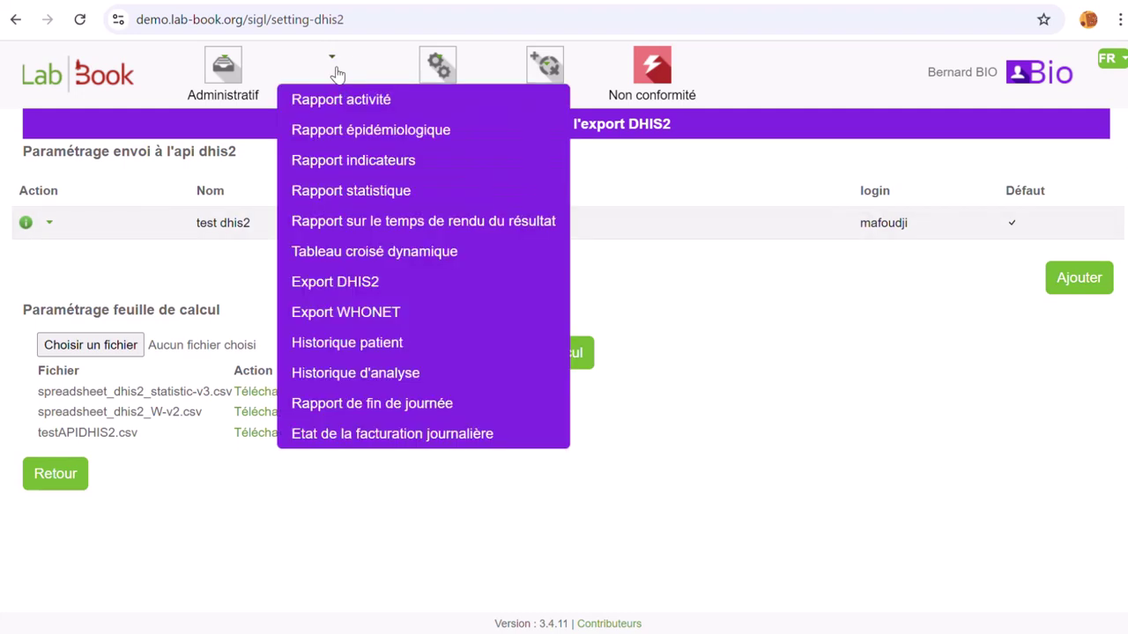
{"action": "left_click", "coordinate": [372, 293]}
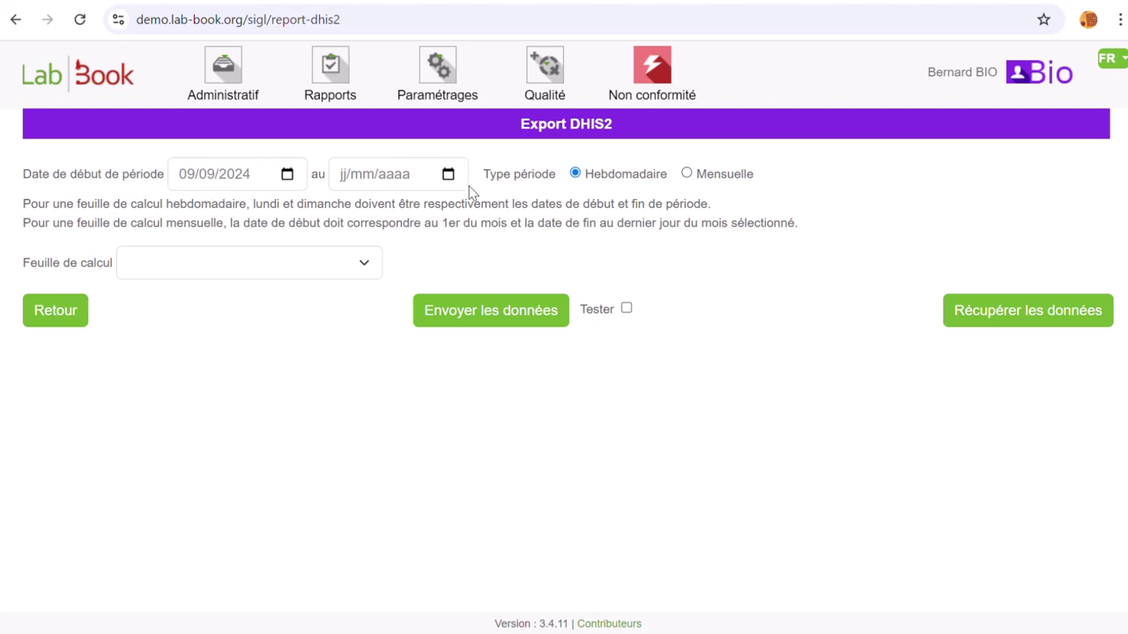
{"action": "left_click", "coordinate": [506, 325]}
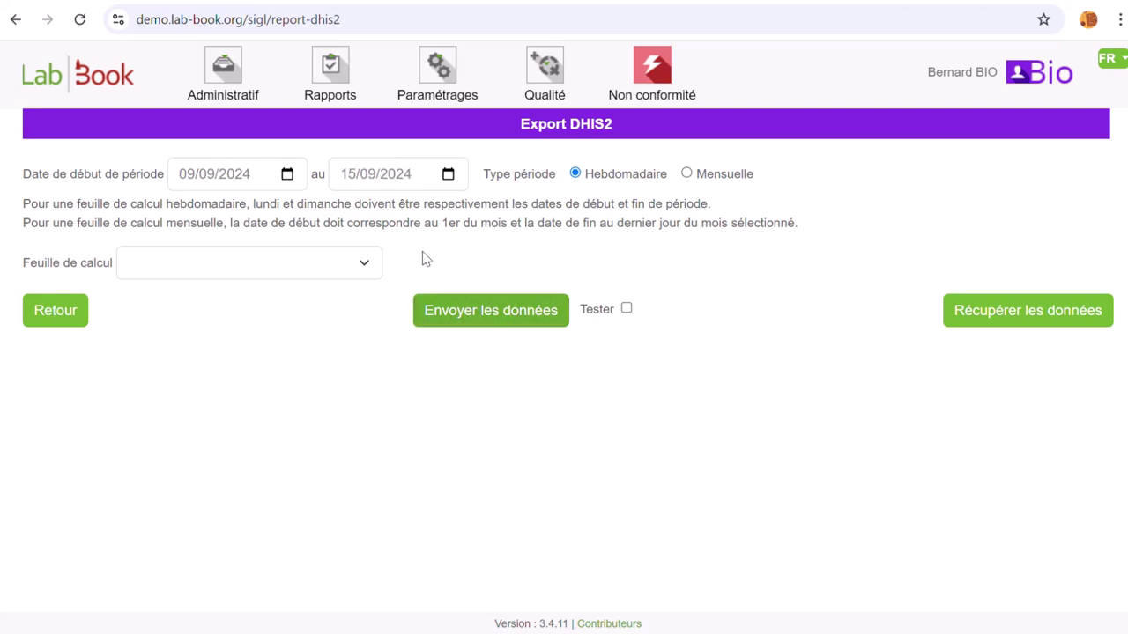
{"action": "left_click", "coordinate": [575, 172]}
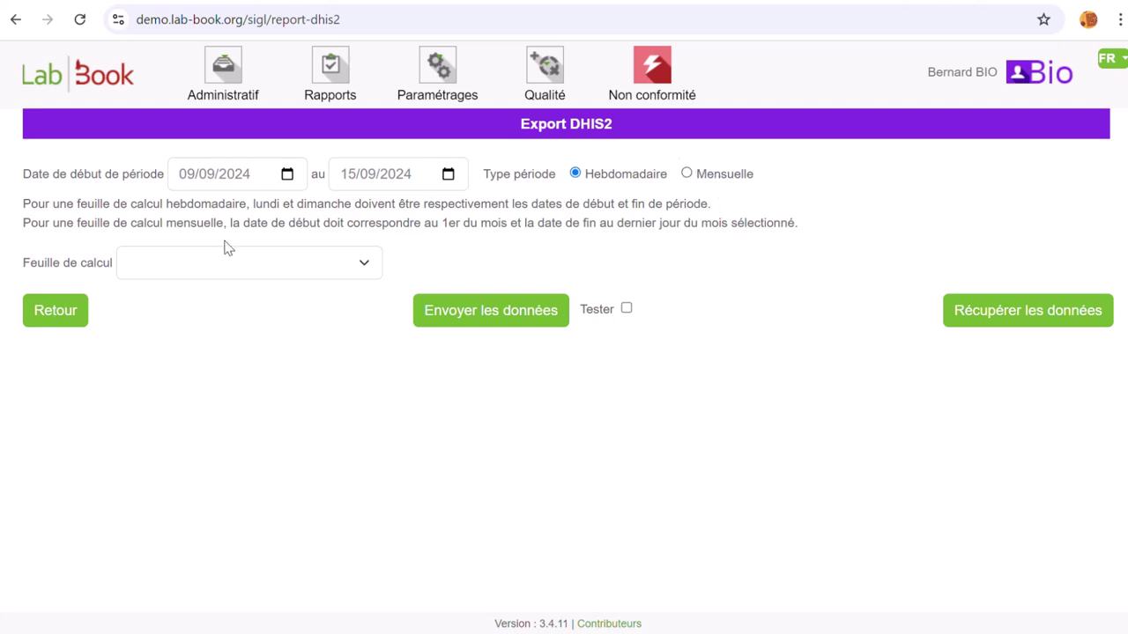
{"action": "left_click", "coordinate": [160, 268]}
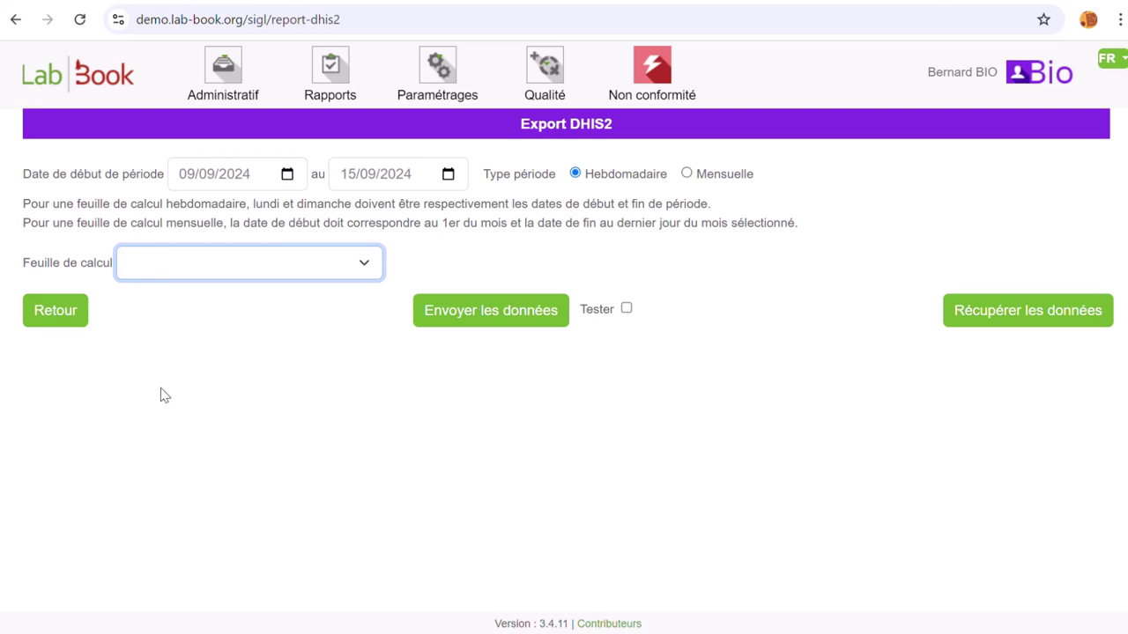
{"action": "key", "text": "Down"}
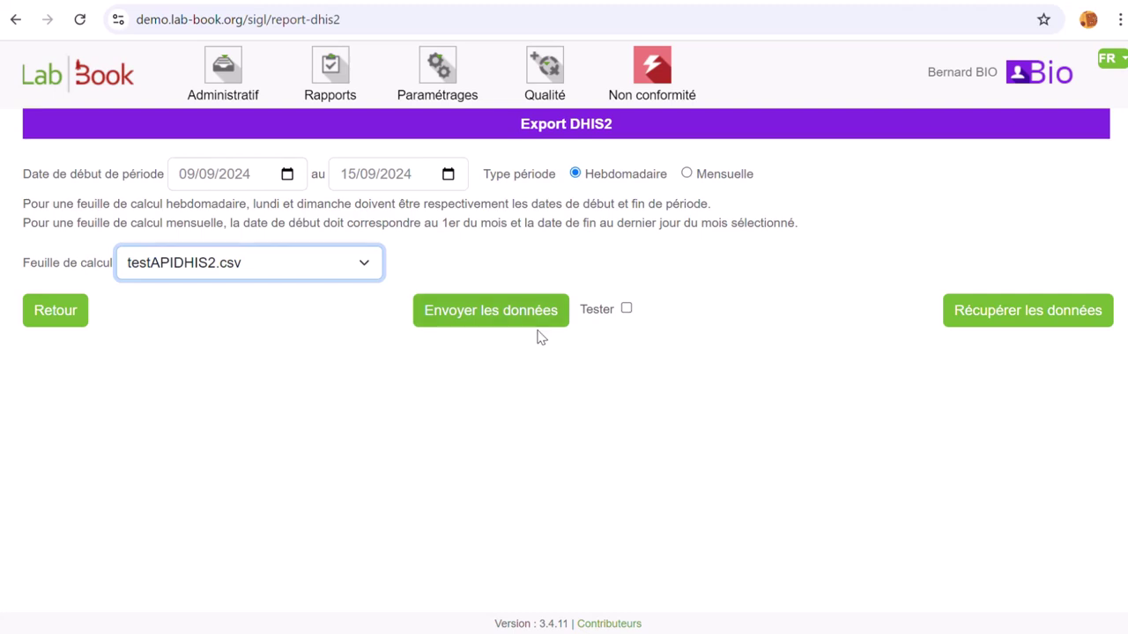
Send the week's data with Envoyer les données and check the response reads 'Import was successful'.
{"action": "left_click", "coordinate": [498, 312]}
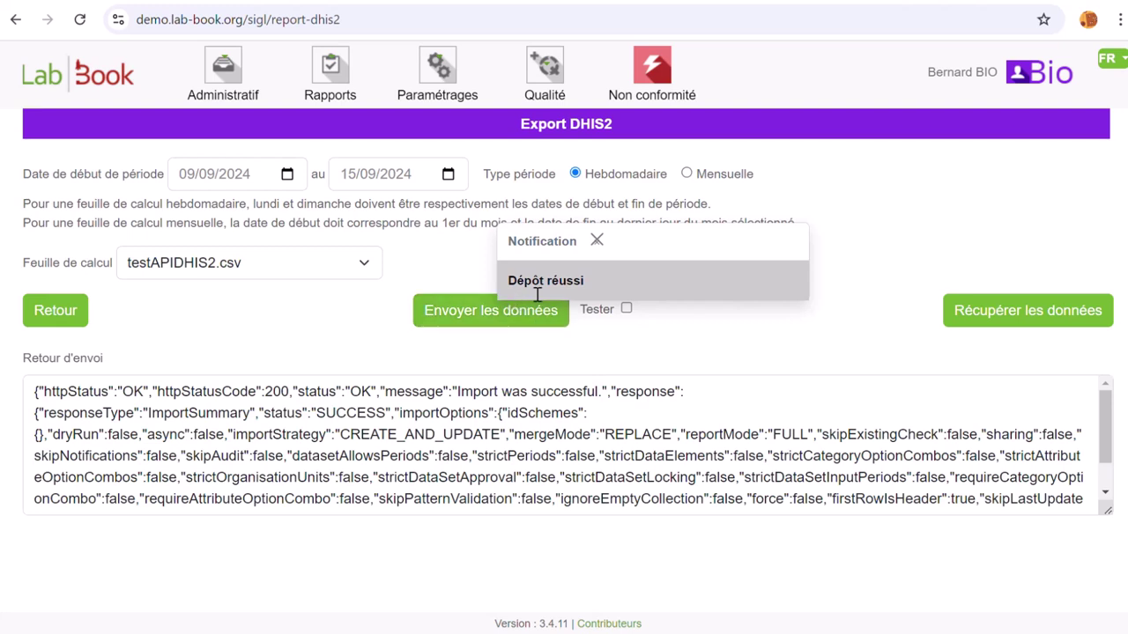
{"action": "scroll", "coordinate": [592, 445], "scroll_direction": "down", "scroll_amount": 2}
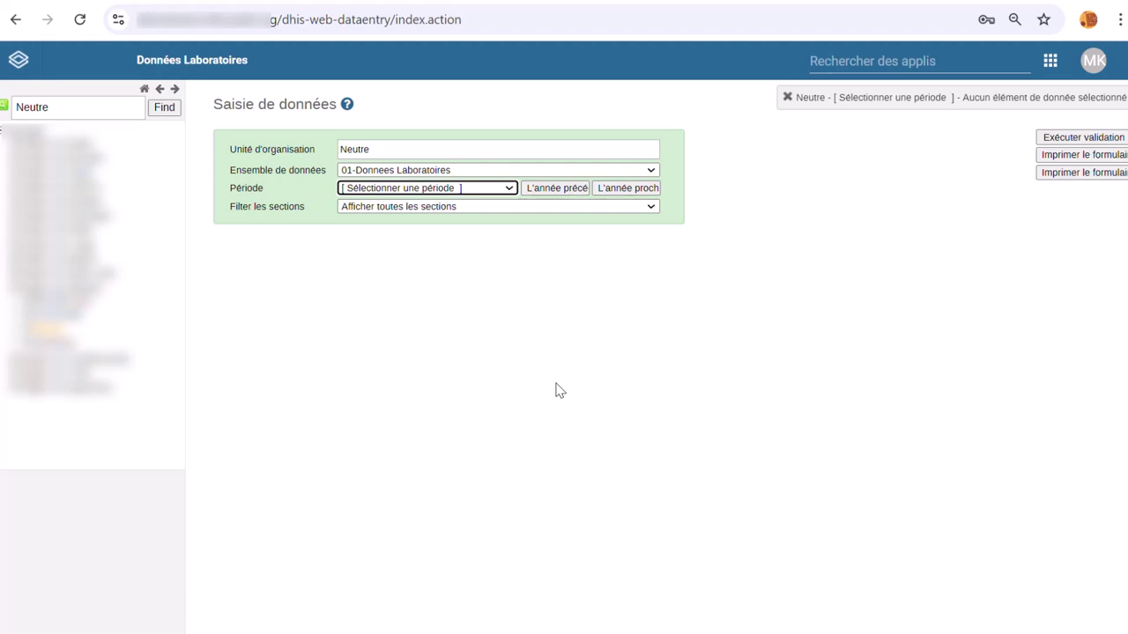
{"action": "left_click", "coordinate": [392, 150]}
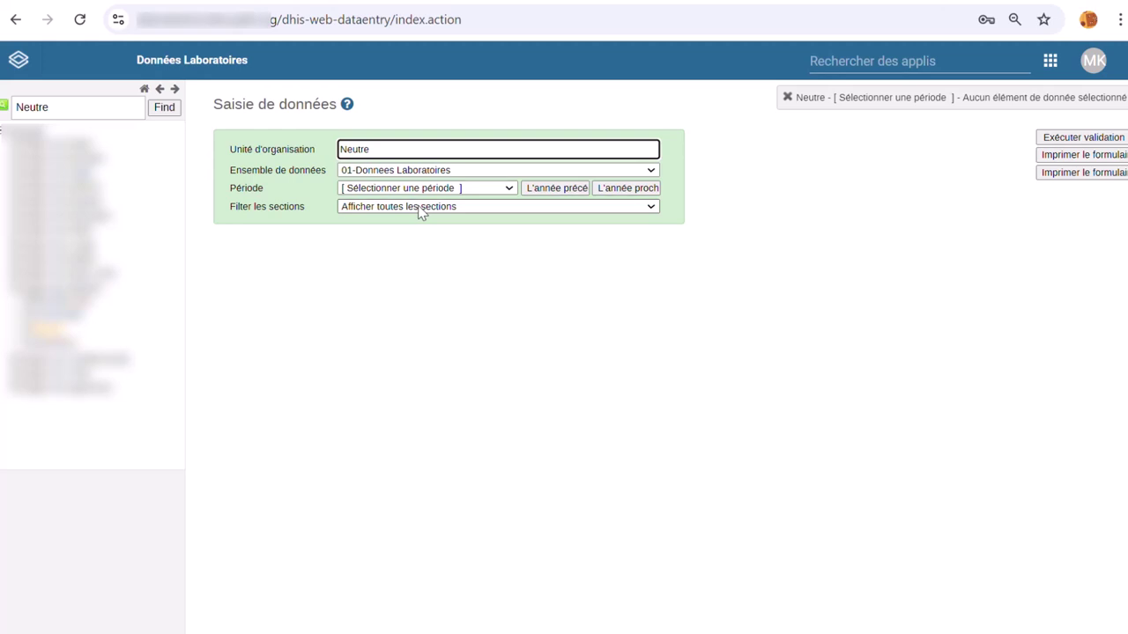
{"action": "left_click", "coordinate": [403, 190]}
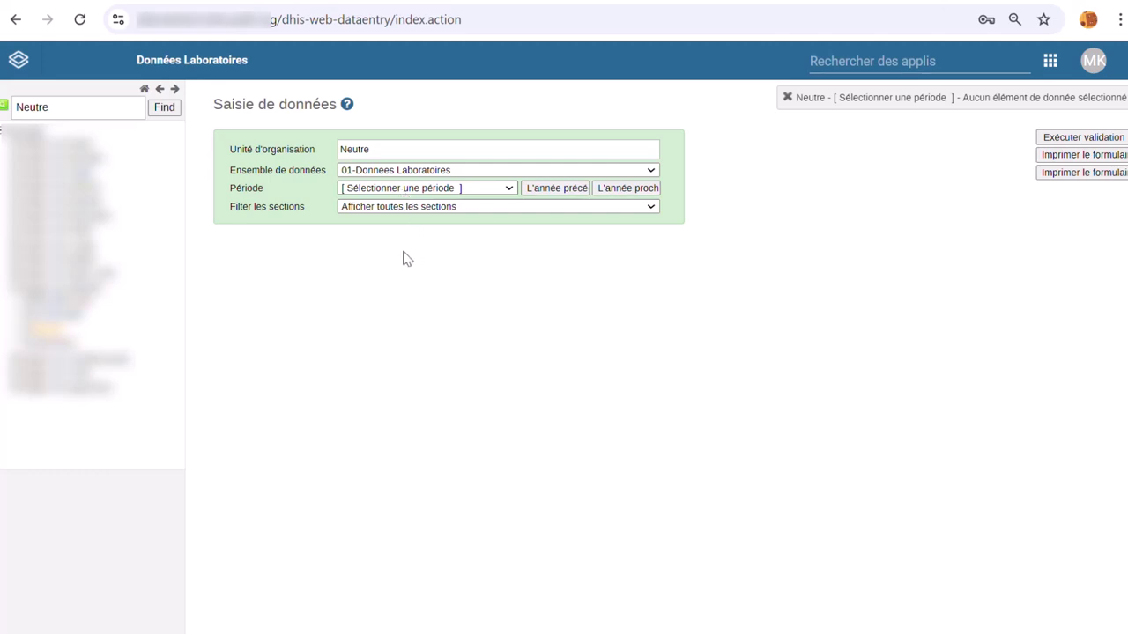
{"action": "key", "text": "Down"}
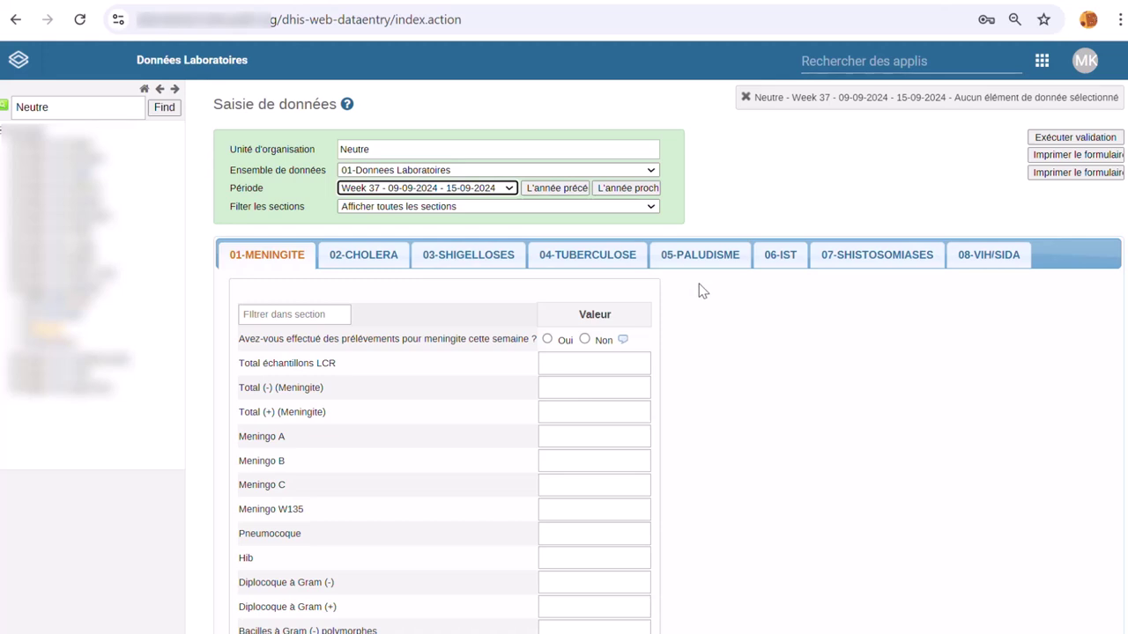
{"action": "left_click", "coordinate": [709, 256]}
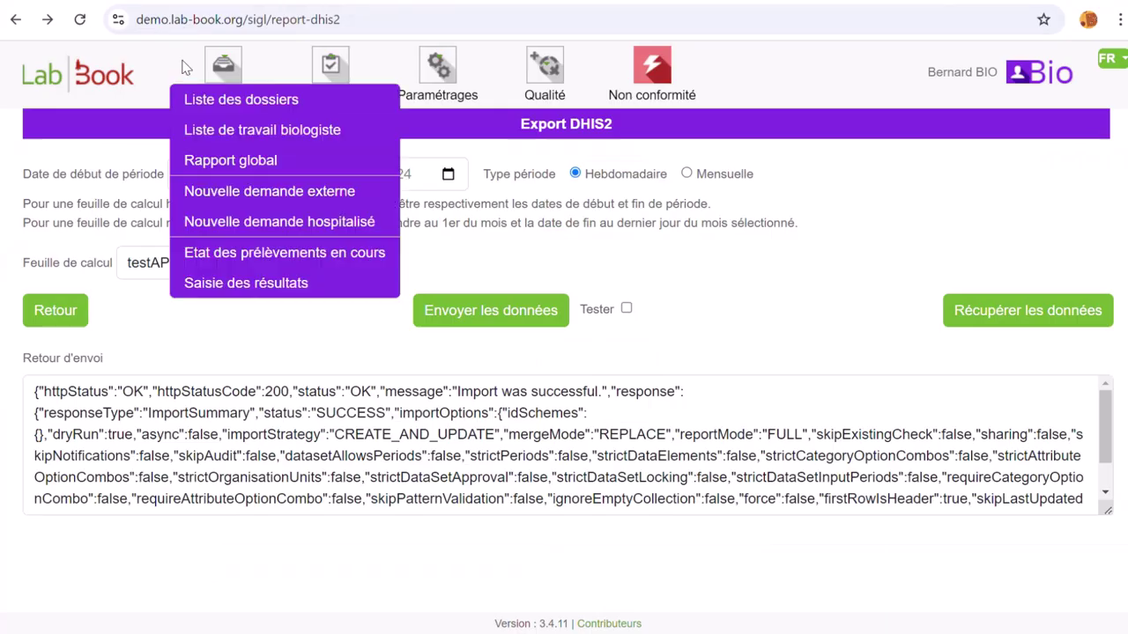
Open Administratif > Liste des dossiers and look over its single record from 2024-09-20.
{"action": "left_click", "coordinate": [227, 101]}
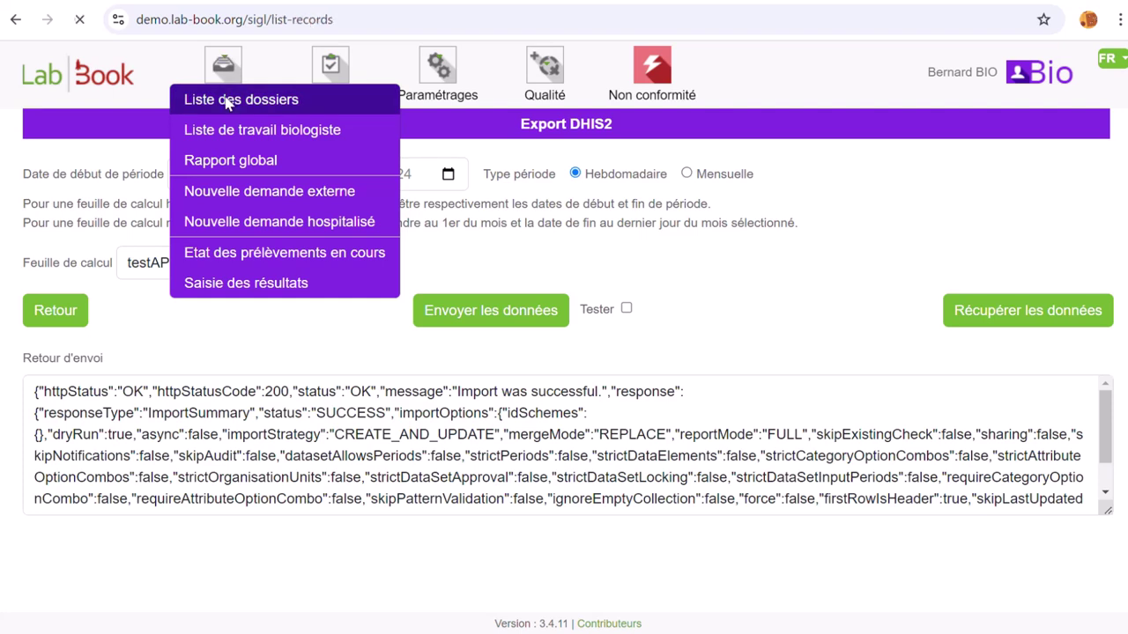
{"action": "scroll", "coordinate": [517, 527], "scroll_direction": "down", "scroll_amount": 1}
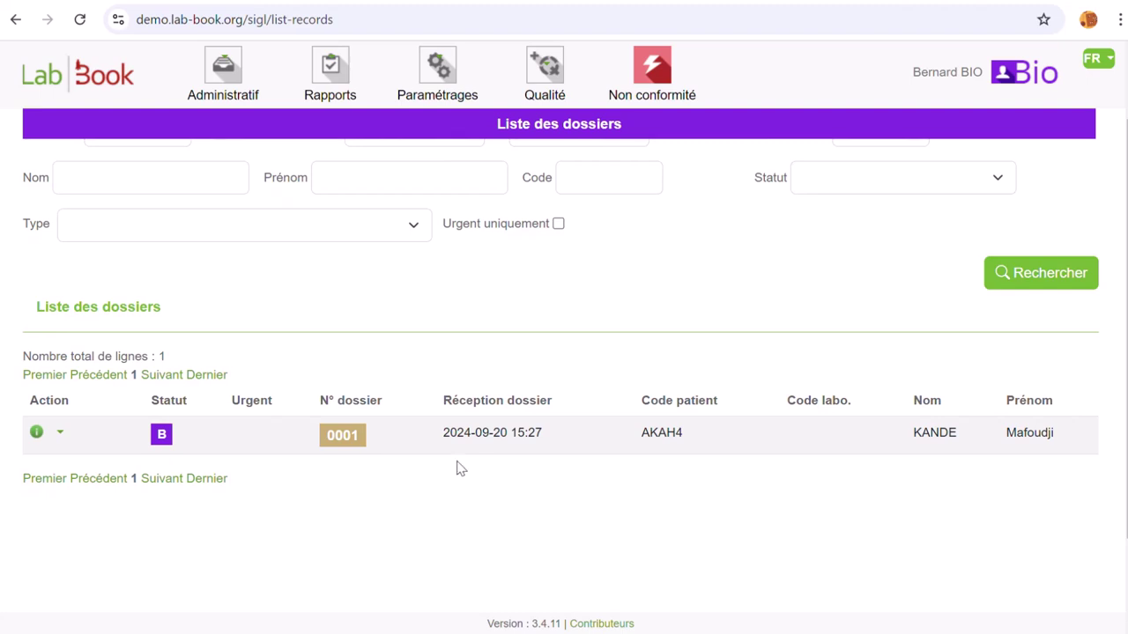
{"action": "scroll", "coordinate": [518, 460], "scroll_direction": "up", "scroll_amount": 2}
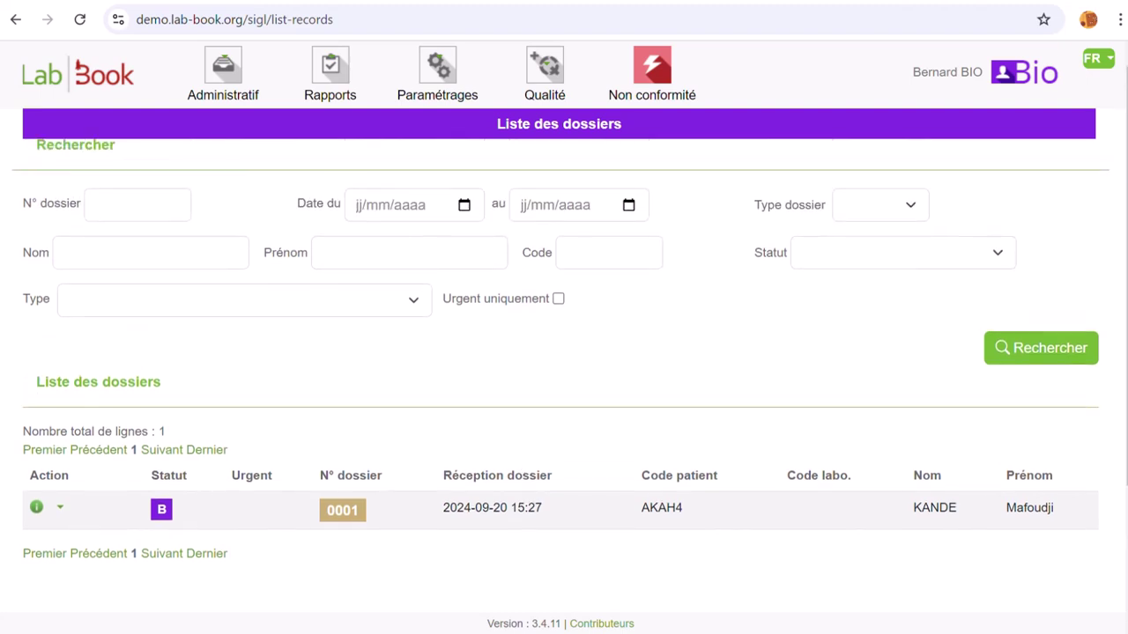